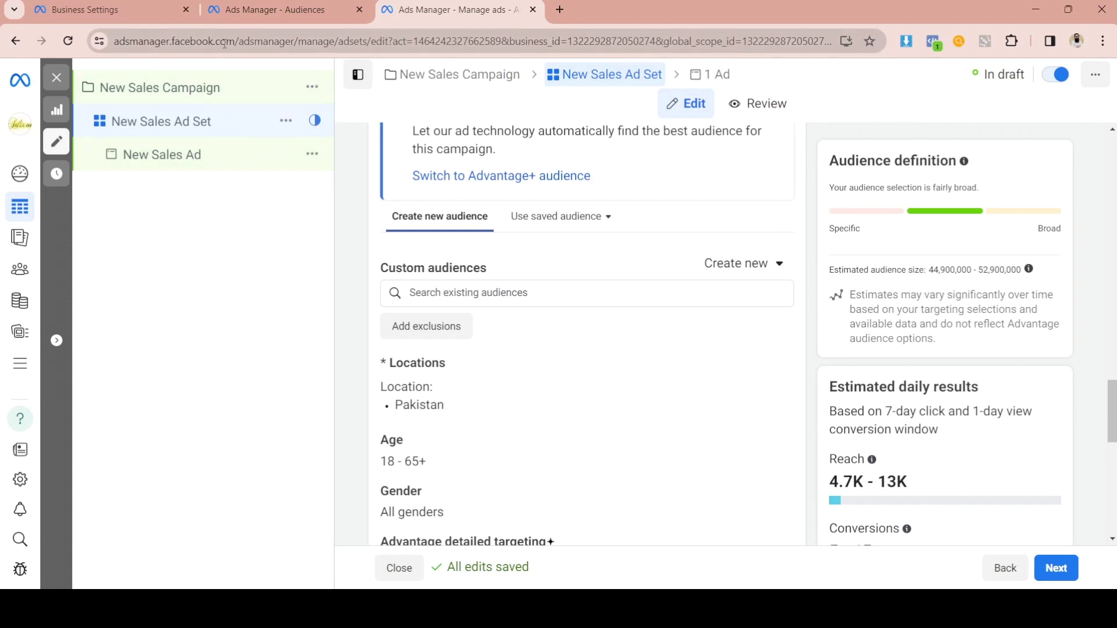
Go from the Adixon business settings to the Ads Manager campaigns overview.
left_click(146, 11)
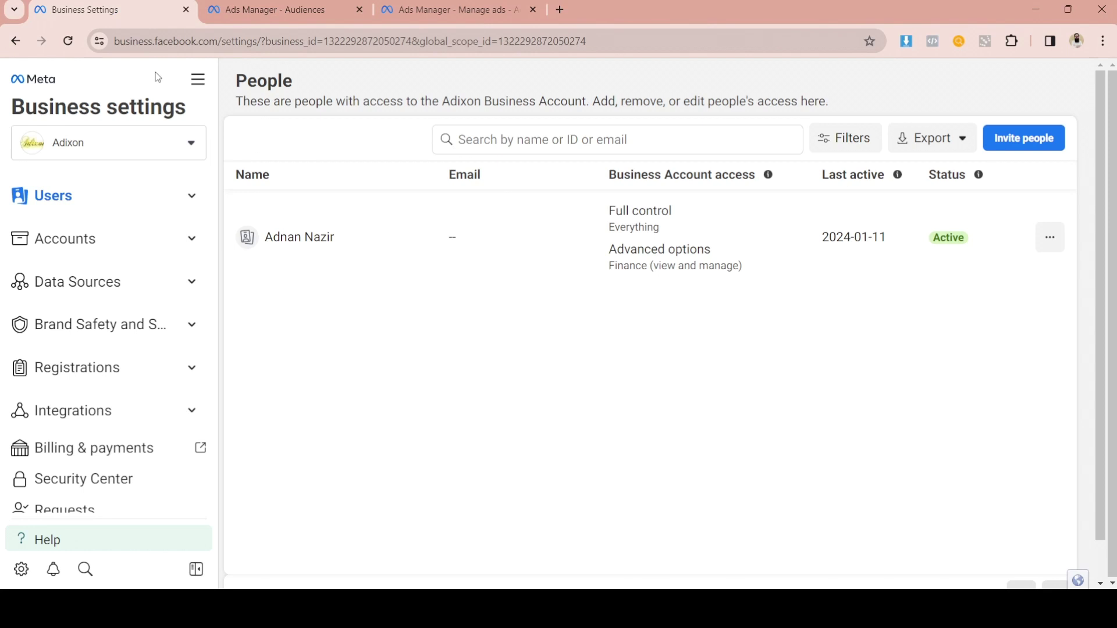
left_click(199, 82)
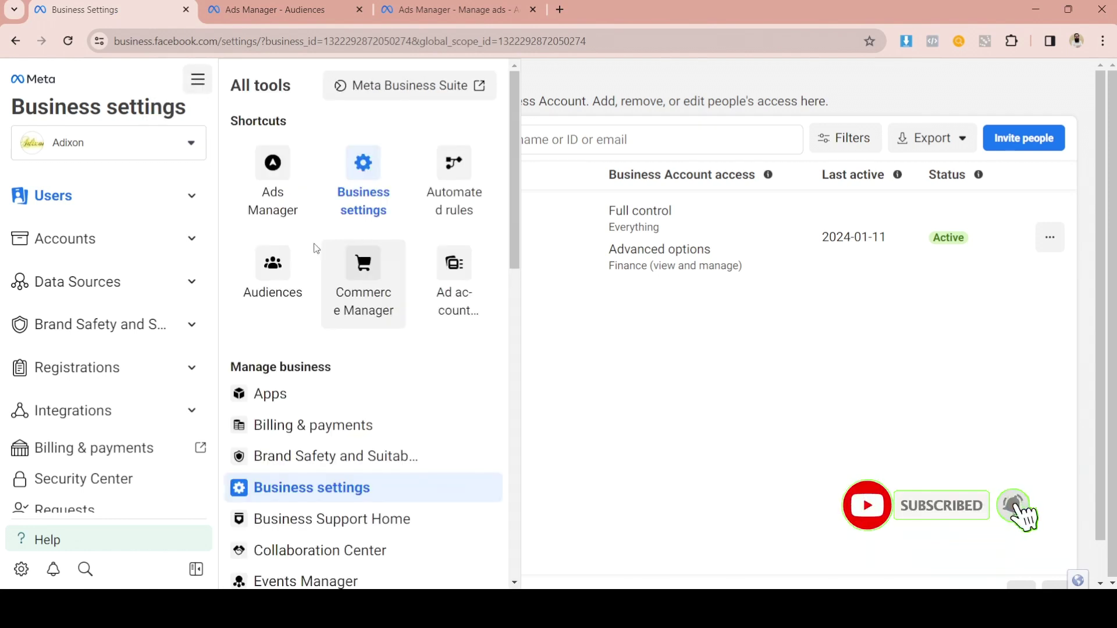
left_click(273, 211)
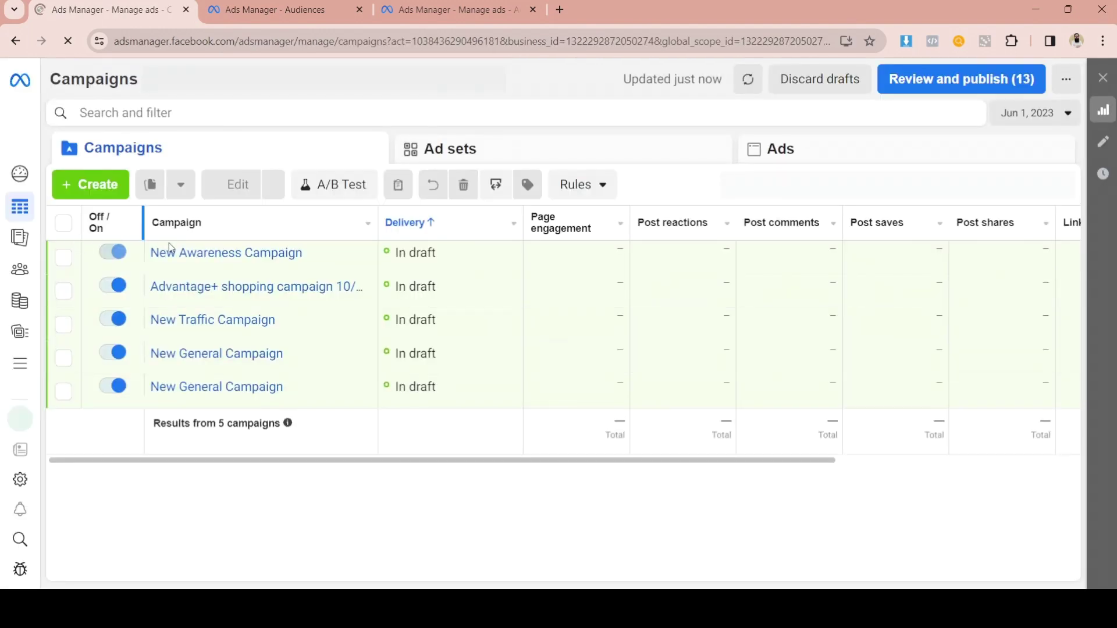
mouse_move(50, 221)
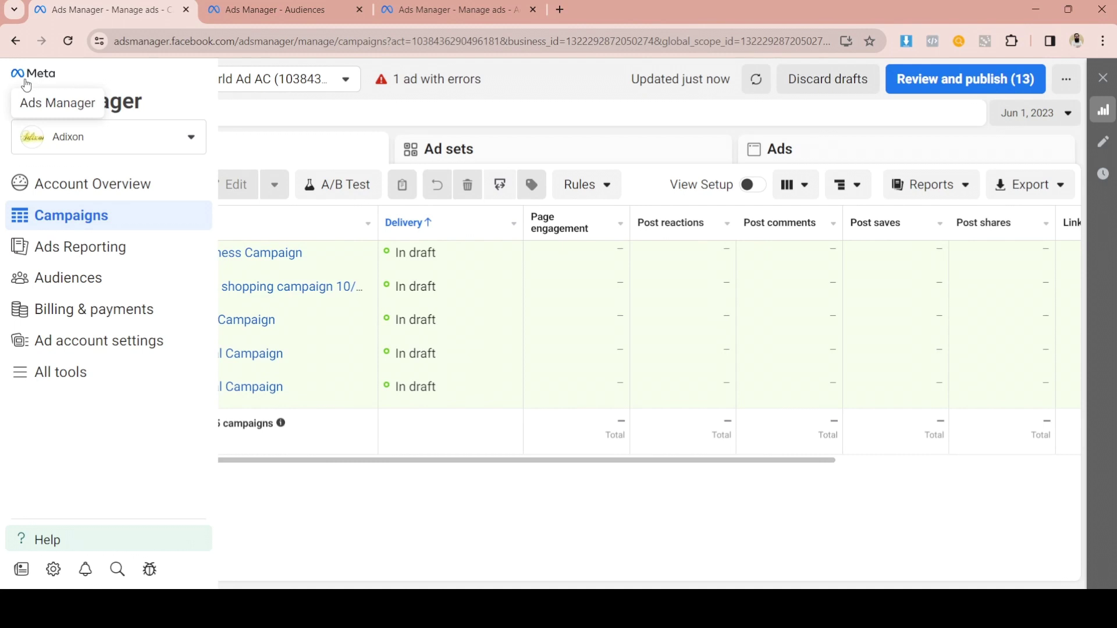
Look at the tool shortcuts in the other Business settings page to locate the Audiences entry.
left_click(263, 8)
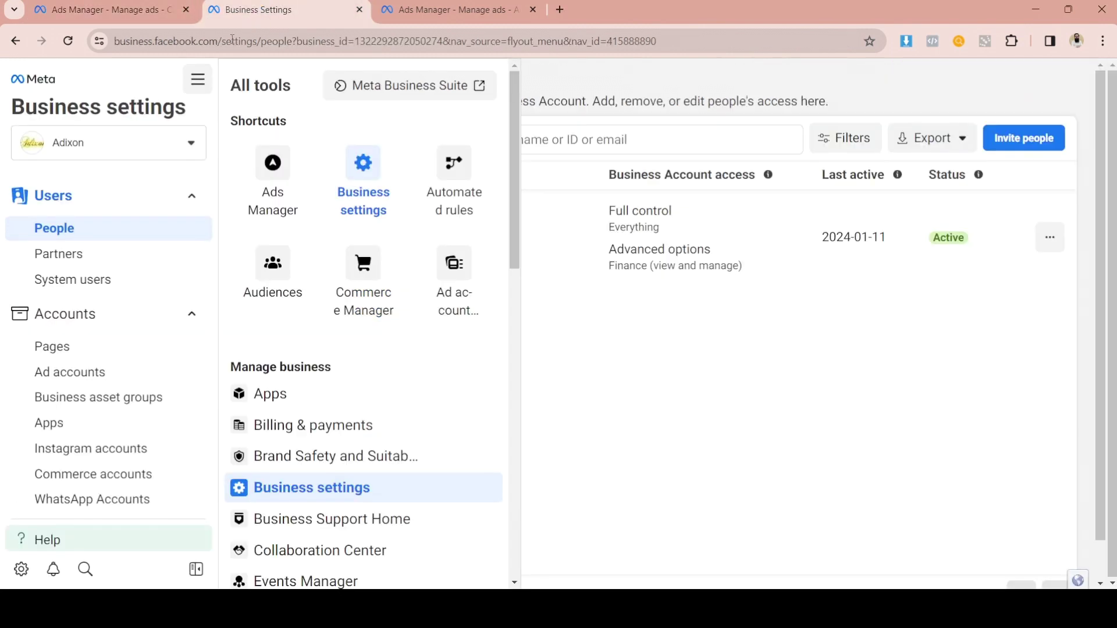
left_click(196, 85)
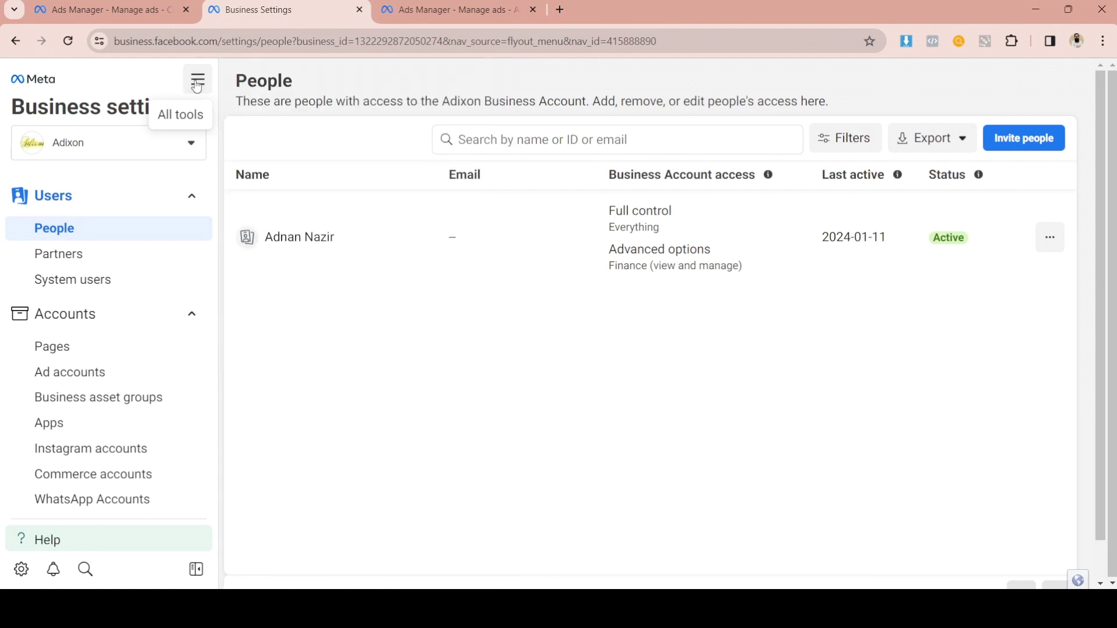
left_click(197, 85)
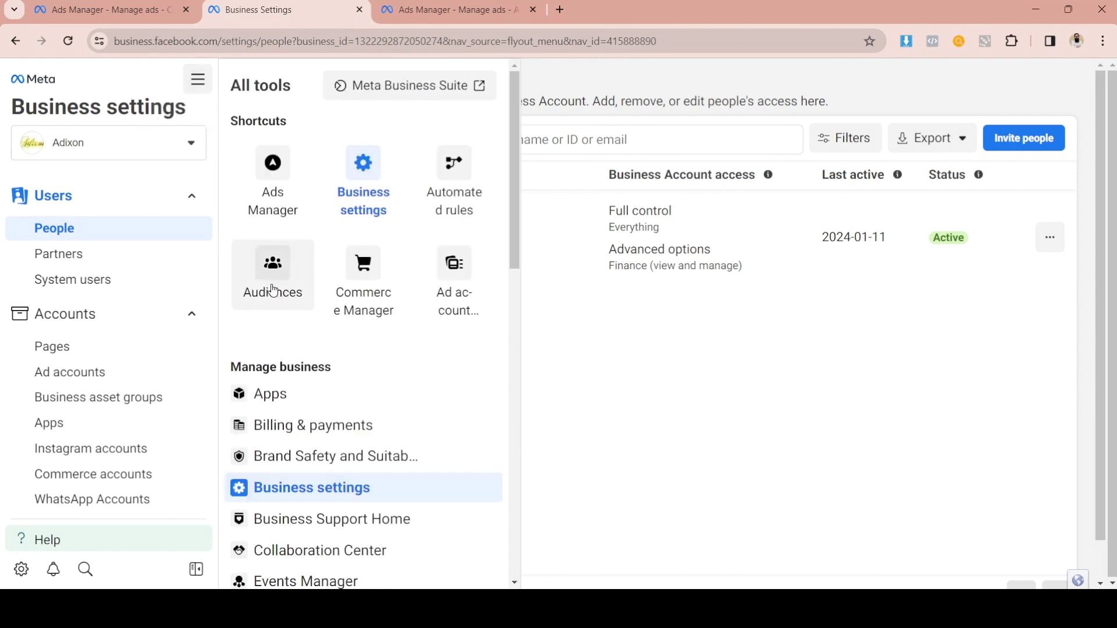
Return to the Ads Manager campaigns page and open its Audiences section.
left_click(108, 11)
mouse_move(24, 175)
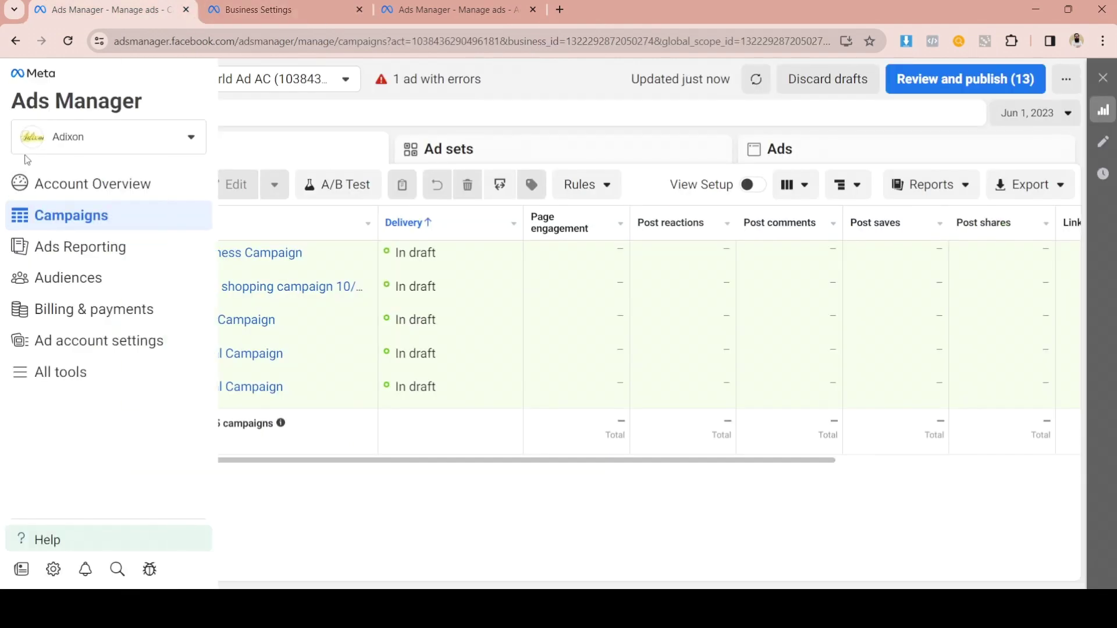
left_click(63, 284)
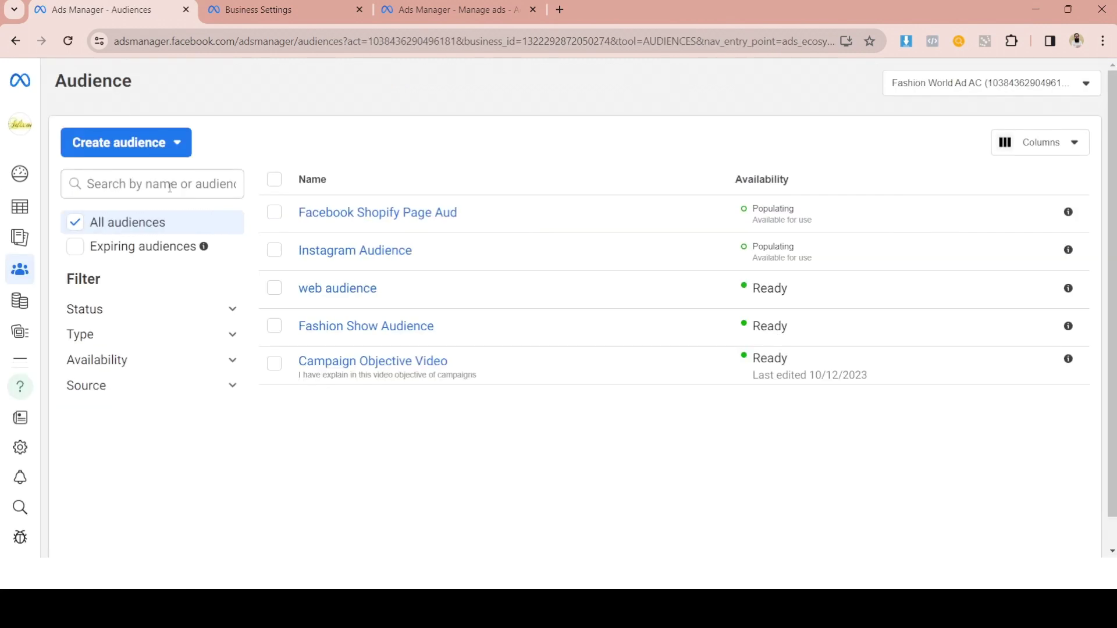
Start a new lookalike audience and choose Instagram Audience from the other sources as its lookalike source.
left_click(172, 147)
left_click(124, 214)
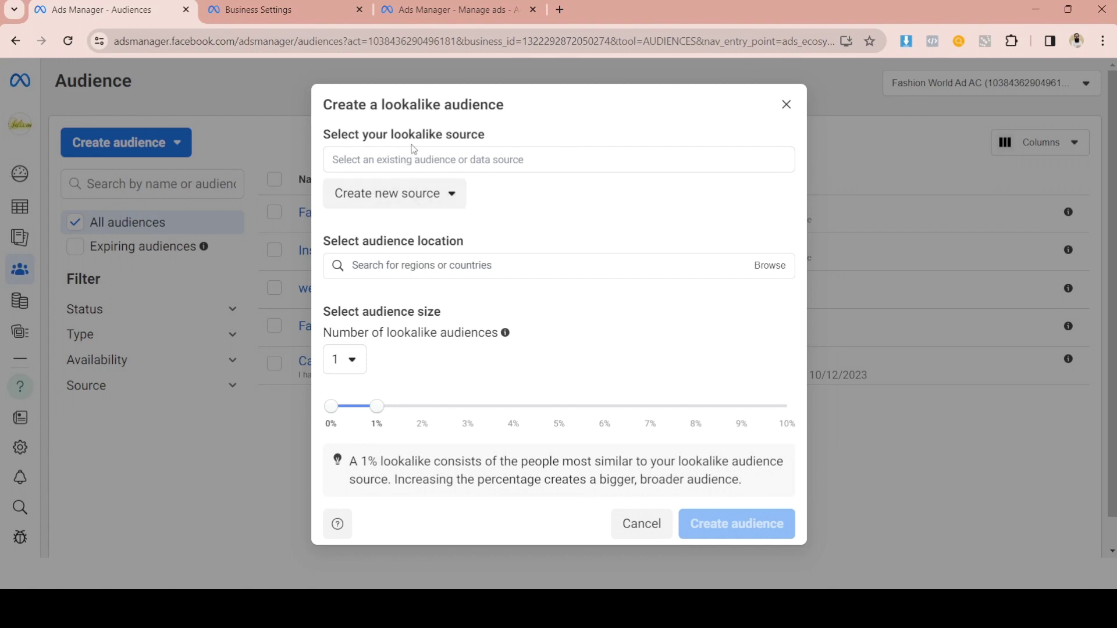
left_click(448, 158)
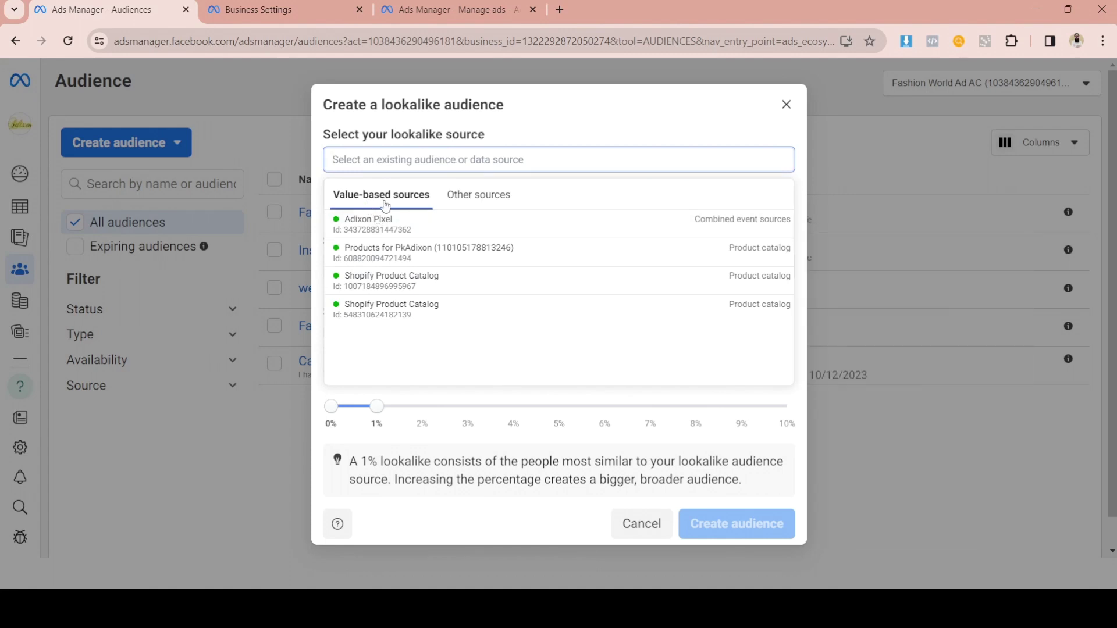
mouse_move(394, 230)
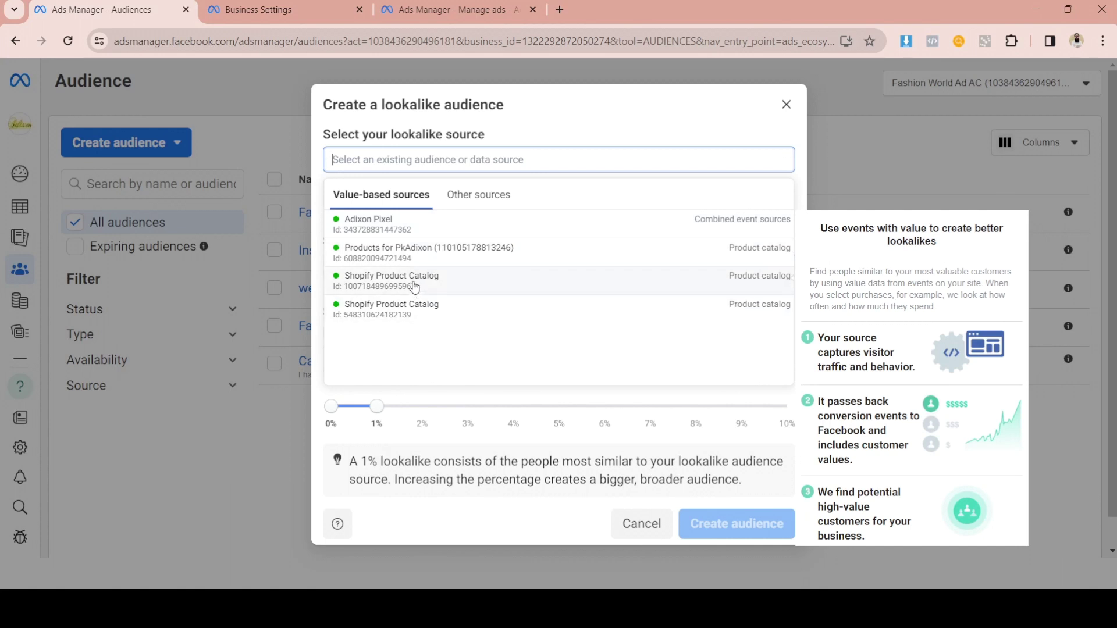
left_click(494, 198)
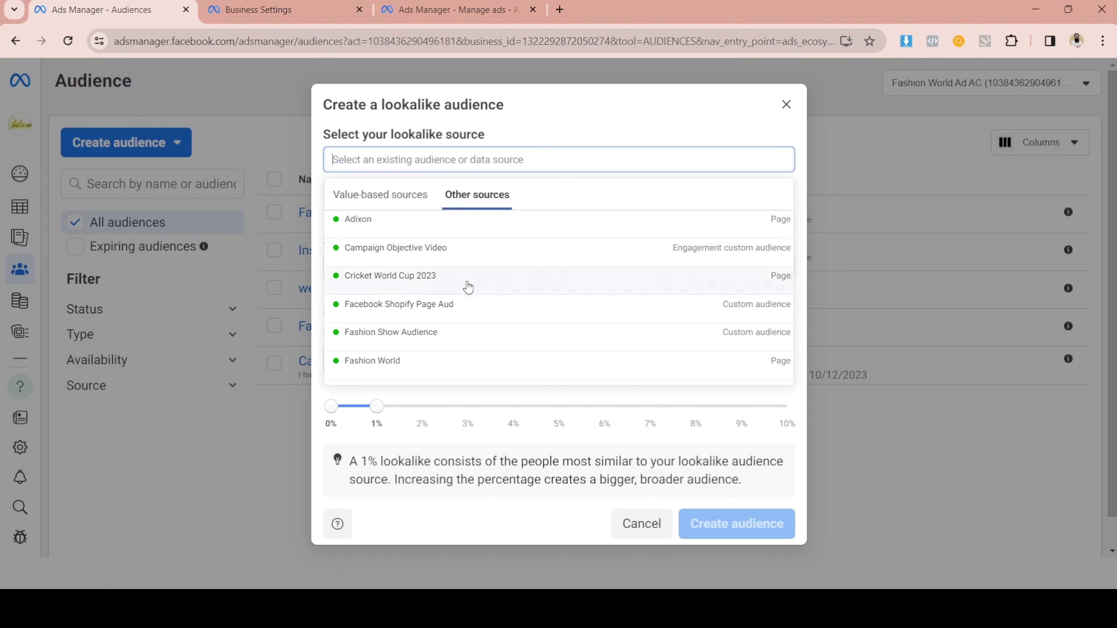
scroll(468, 291, "down", 3)
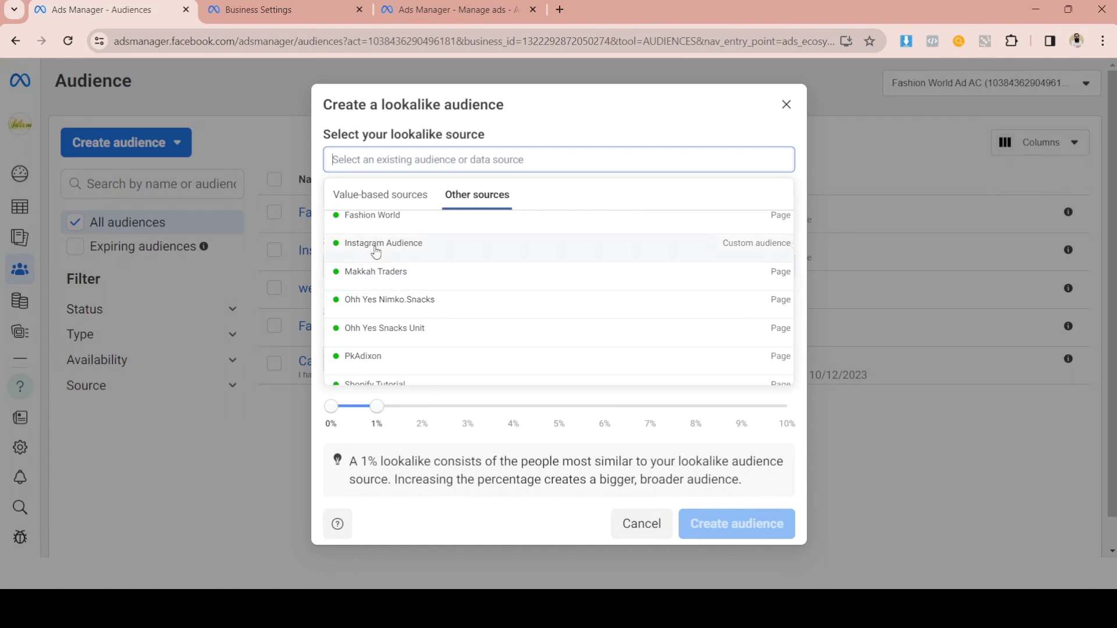
left_click(376, 245)
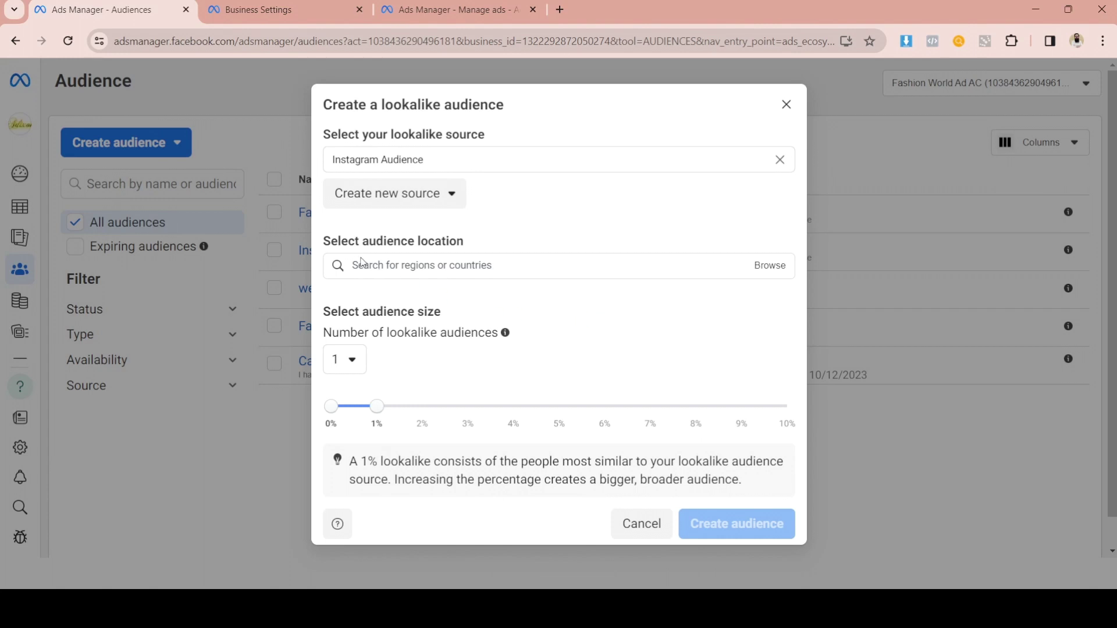
Set the lookalike audience's location to Pakistan.
left_click(509, 267)
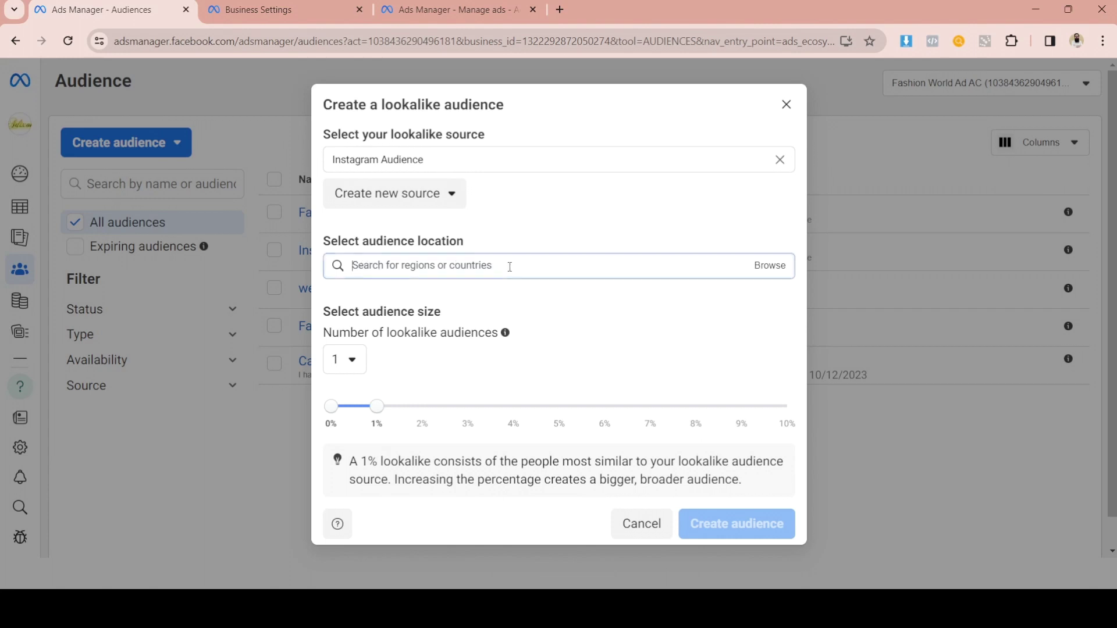
type("Pa")
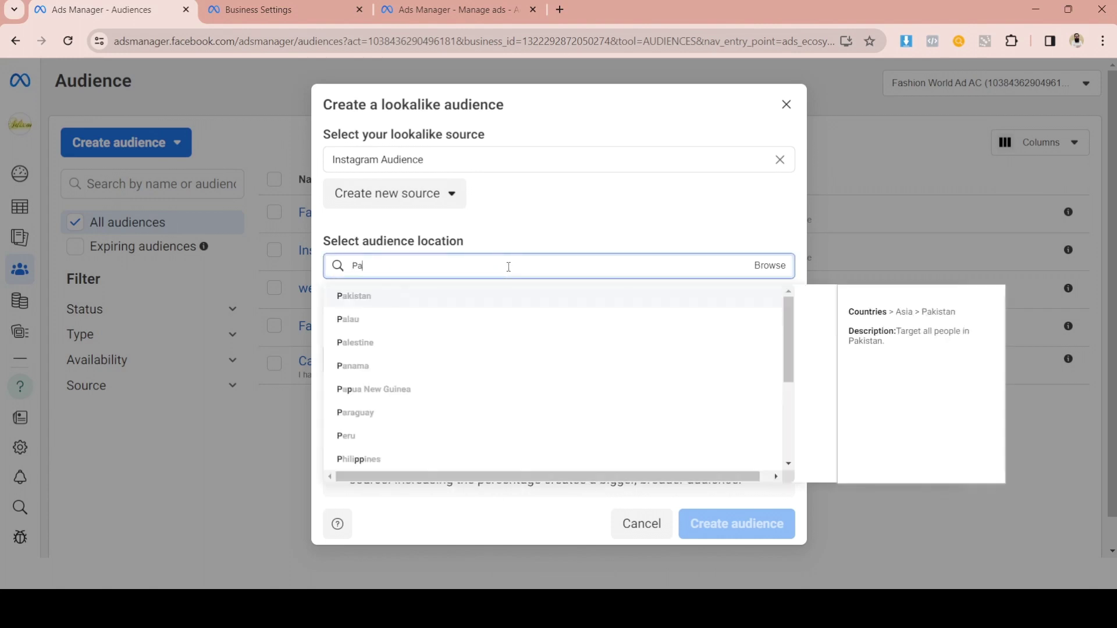
type("kistan")
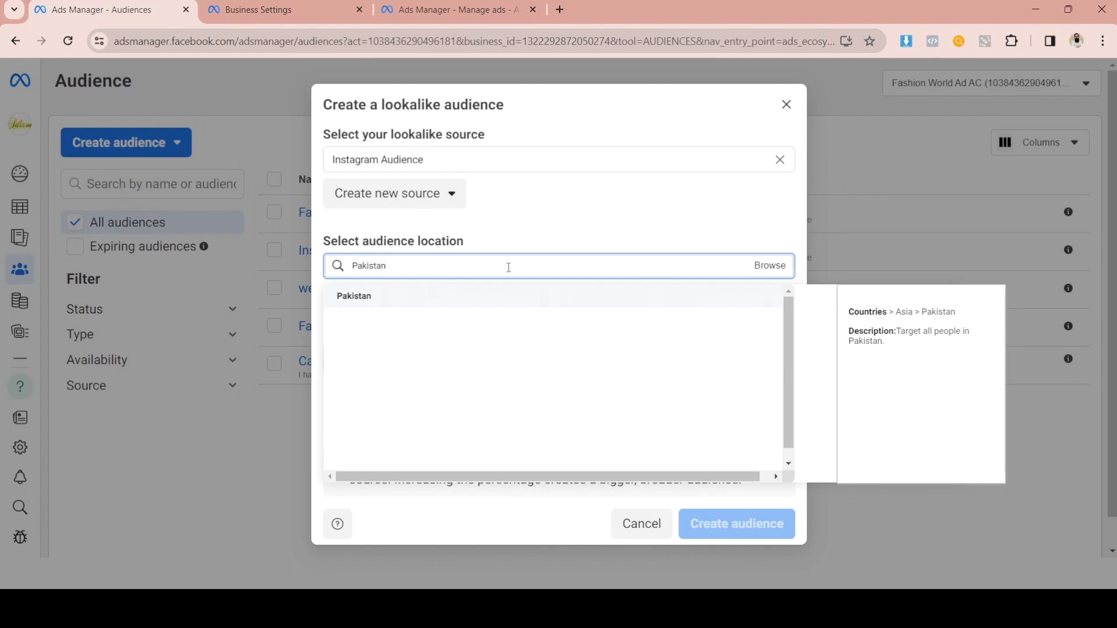
left_click(362, 298)
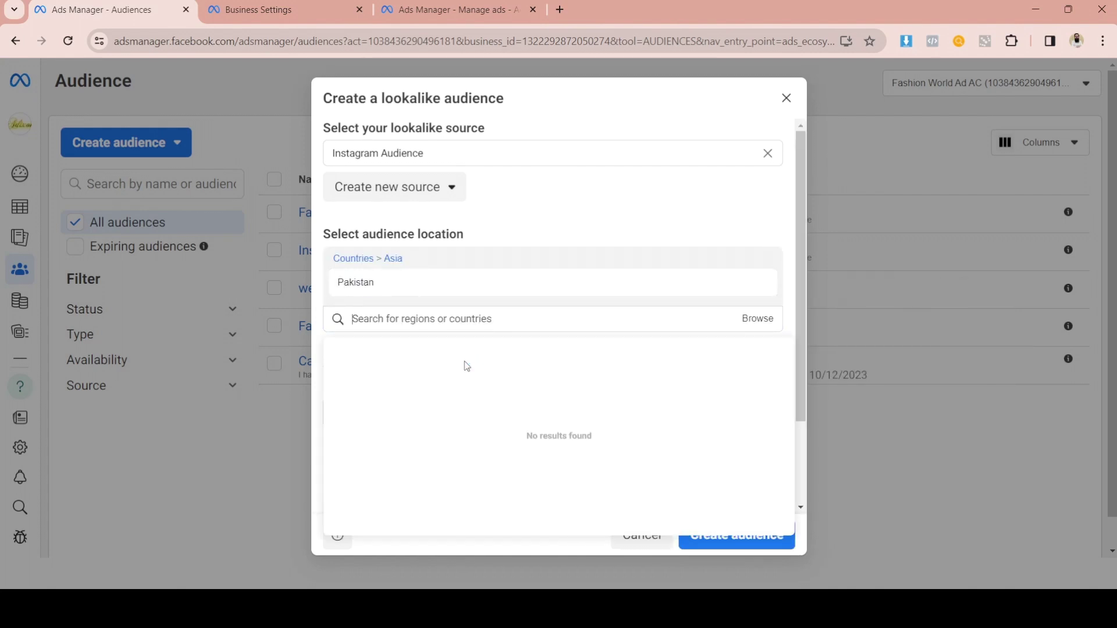
mouse_move(372, 279)
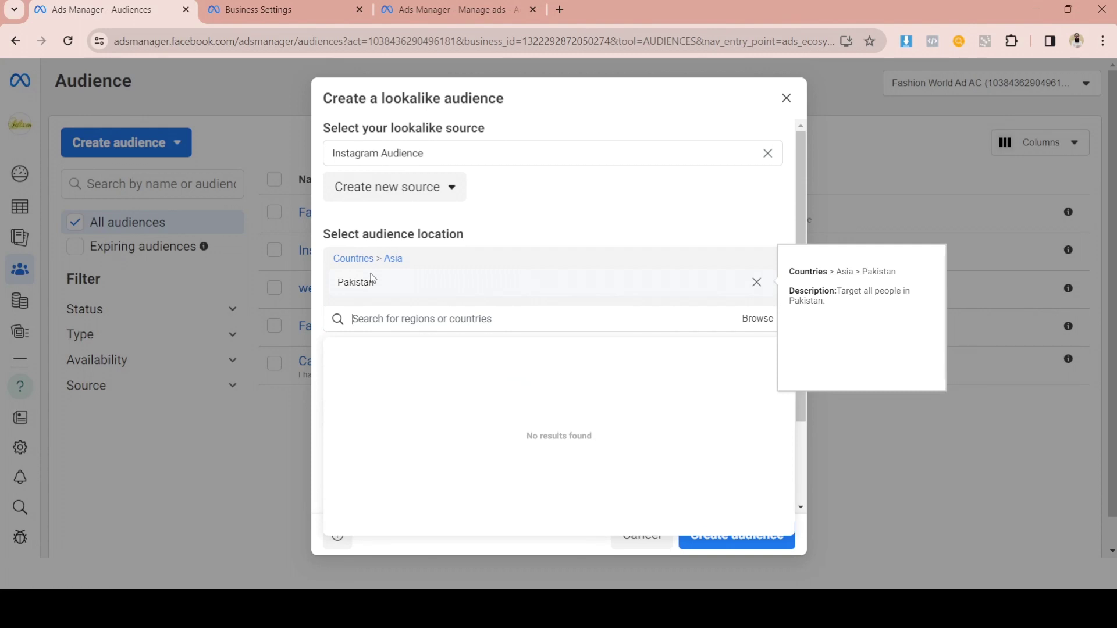
Try to find lahore as an additional audience location, and clear the location search.
left_click(412, 322)
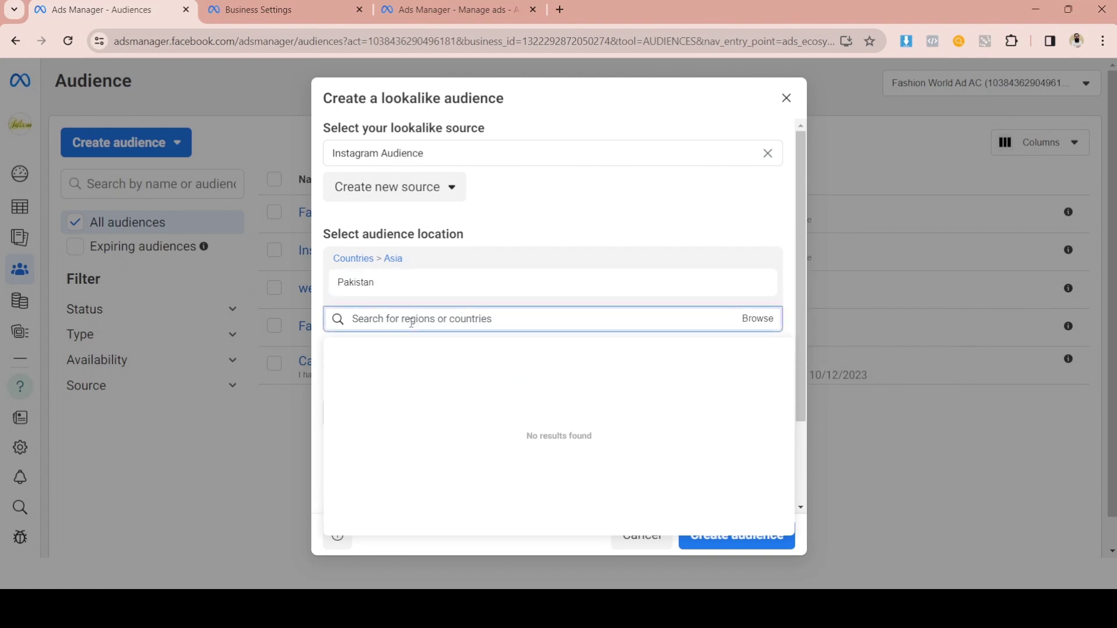
type("lahore")
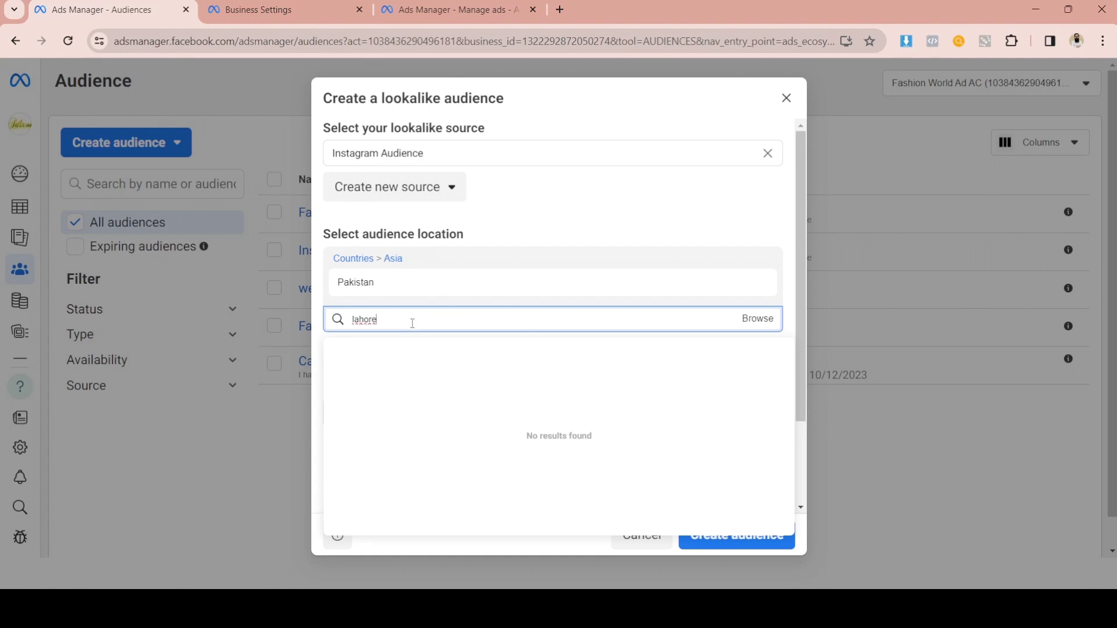
key("BackSpace")
key("BackSpace")
key("BackSpace")
key("BackSpace")
key("BackSpace")
key("BackSpace")
left_click(413, 325)
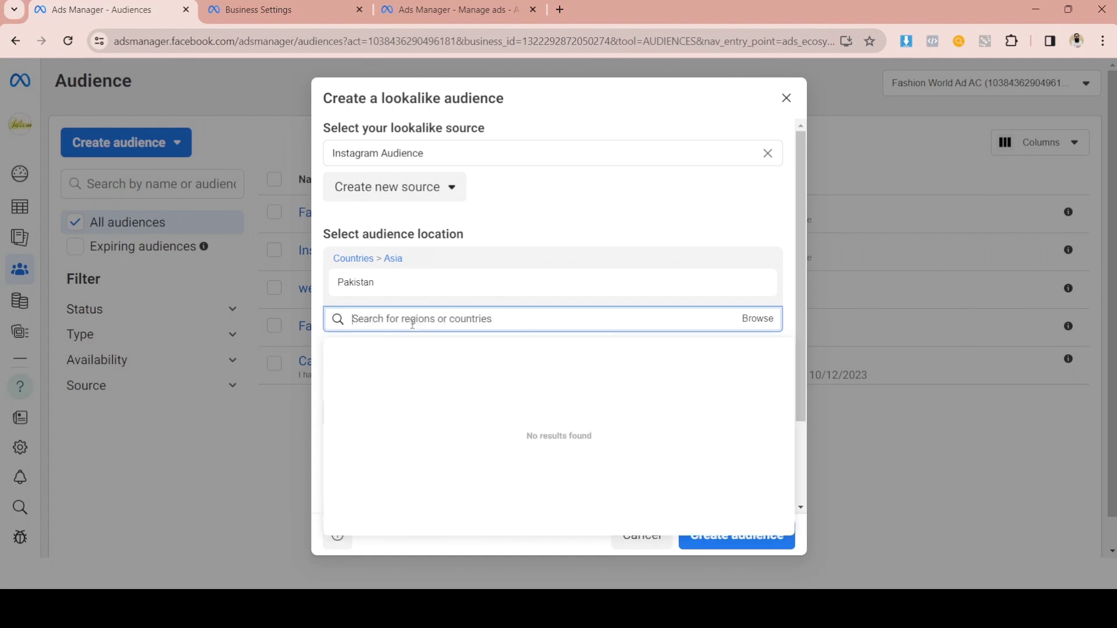
key("Escape")
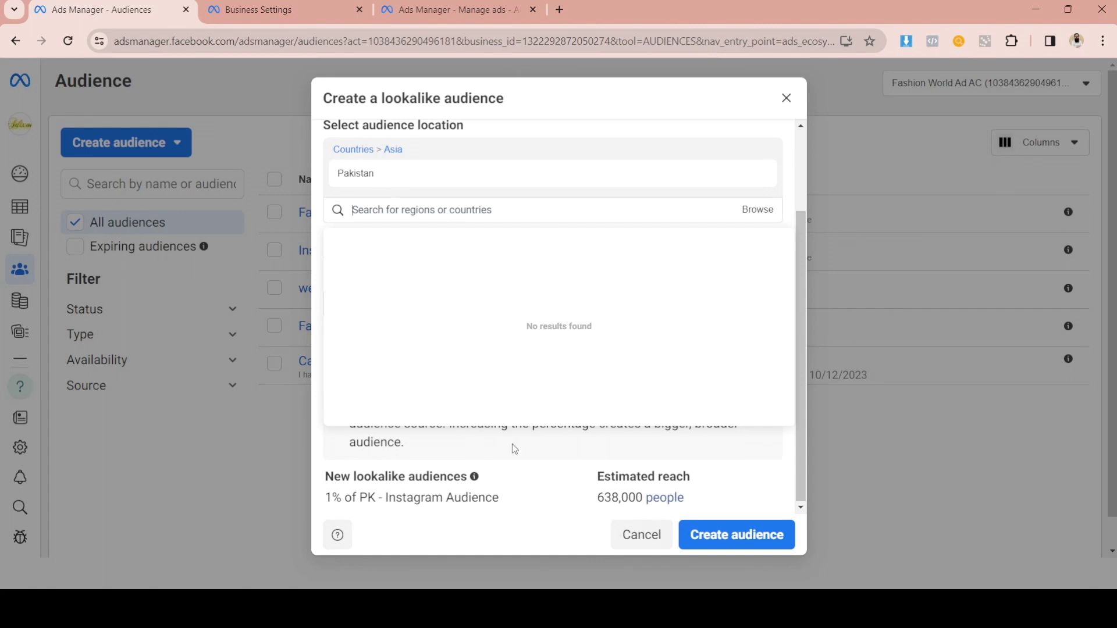
left_click(515, 450)
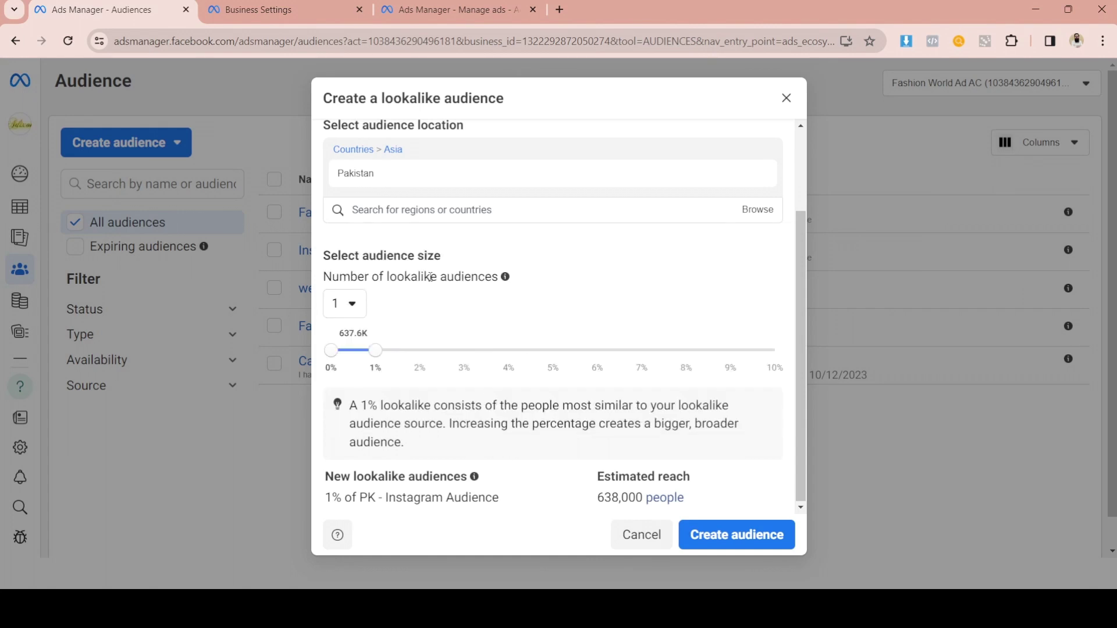
Set the number of lookalike audiences to 3 and divide their size ranges at 1%, 3% and 7%.
left_click(355, 308)
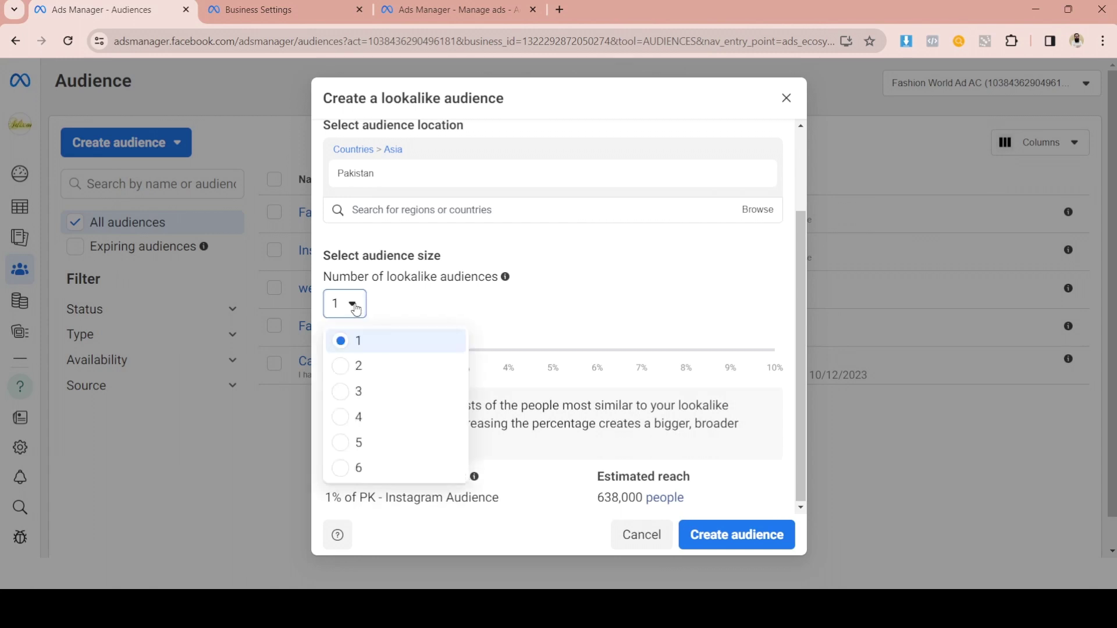
left_click(344, 392)
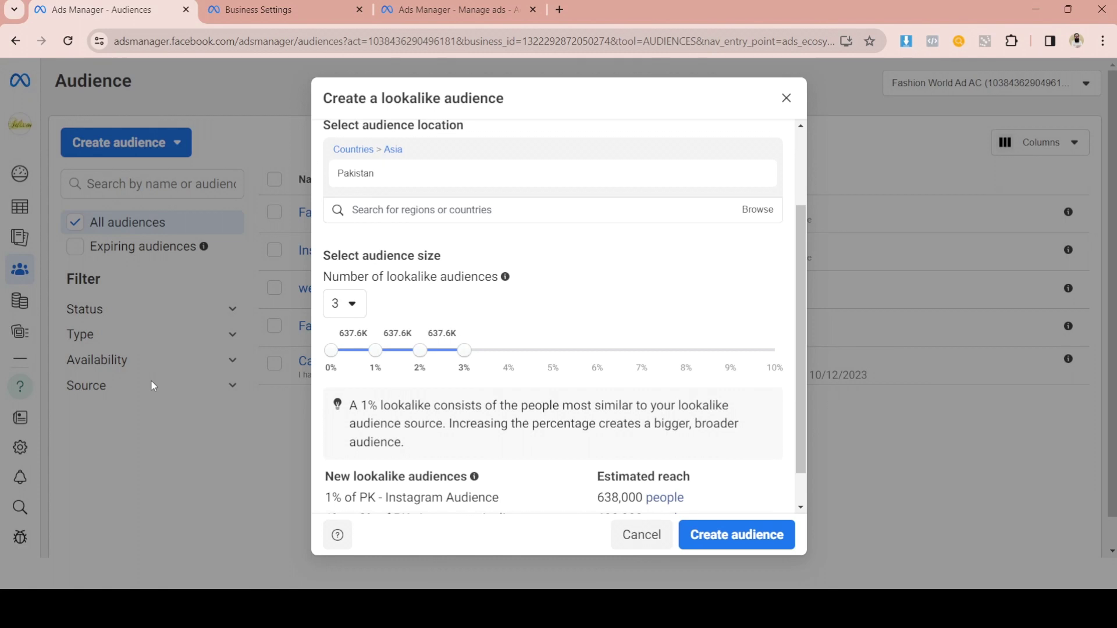
left_click_drag(465, 352, 647, 364)
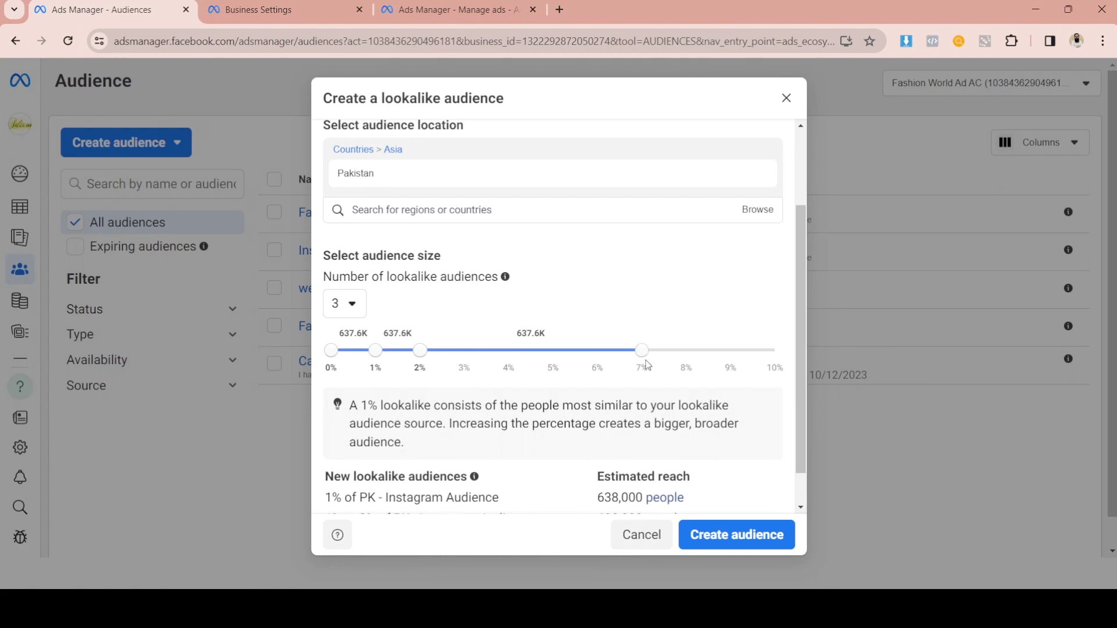
left_click_drag(421, 352, 469, 359)
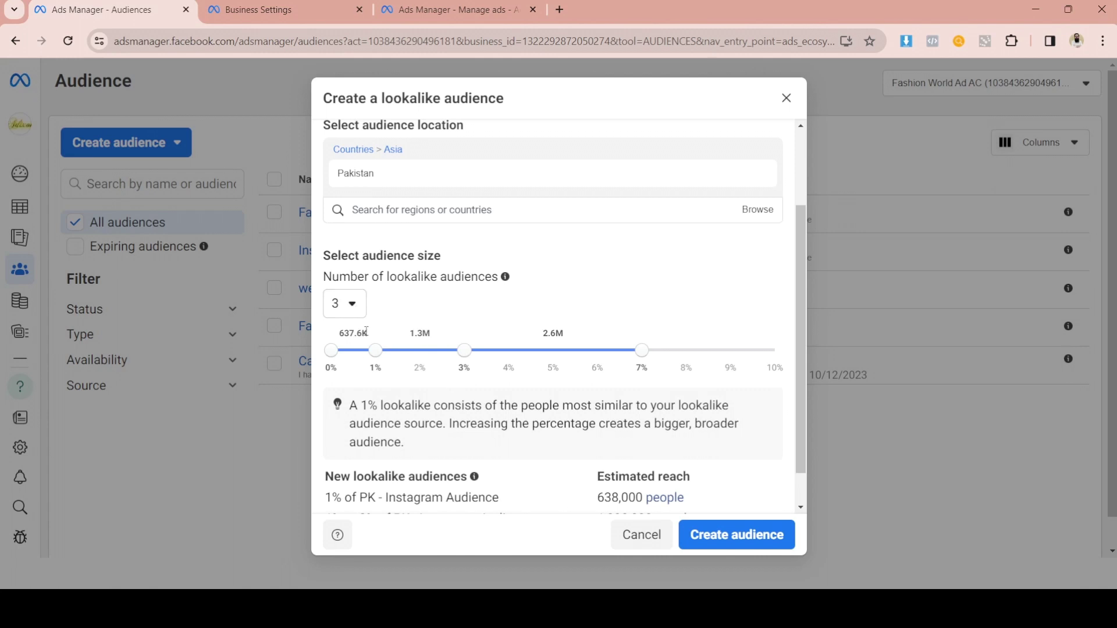
left_click(373, 362)
left_click(347, 365)
left_click(377, 366)
Review the estimated reach of the new lookalike audiences and create them.
scroll(797, 333, "down", 2)
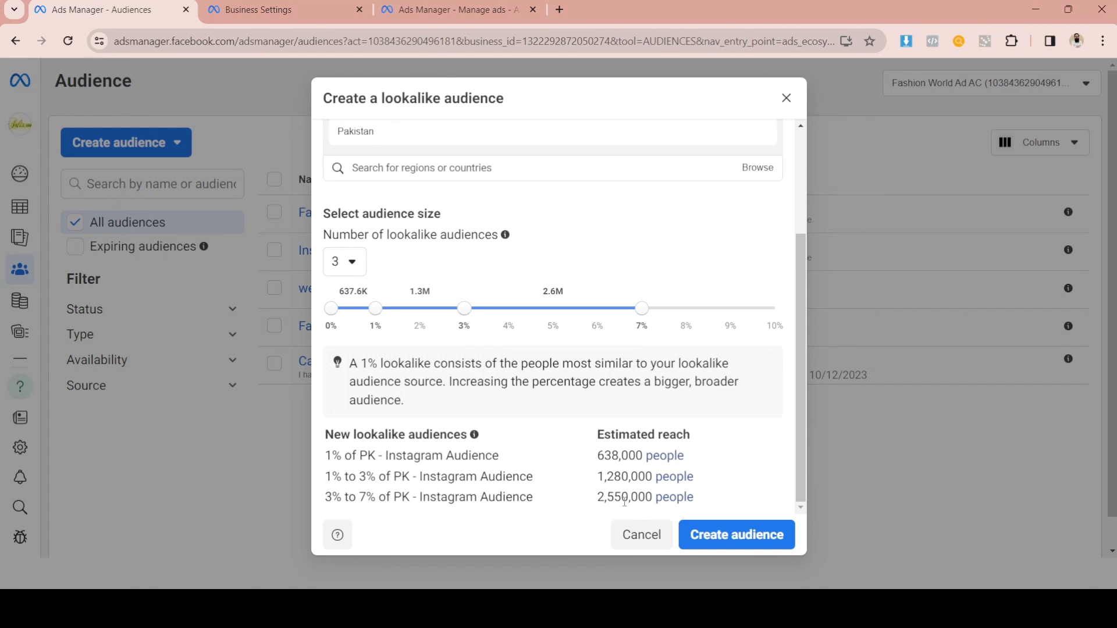
left_click(721, 544)
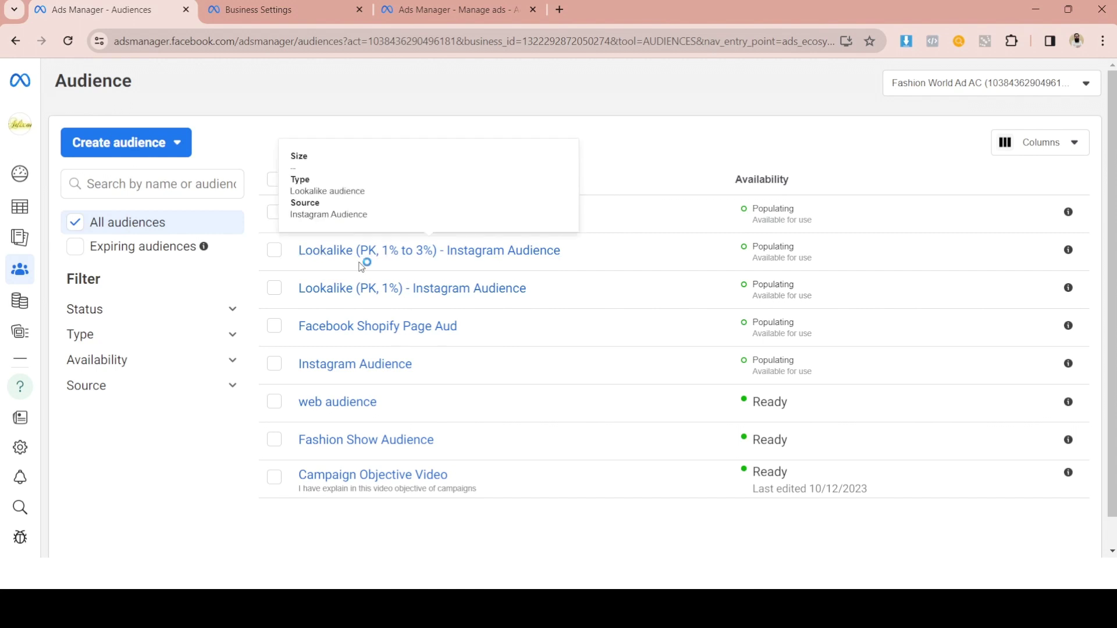
mouse_move(342, 225)
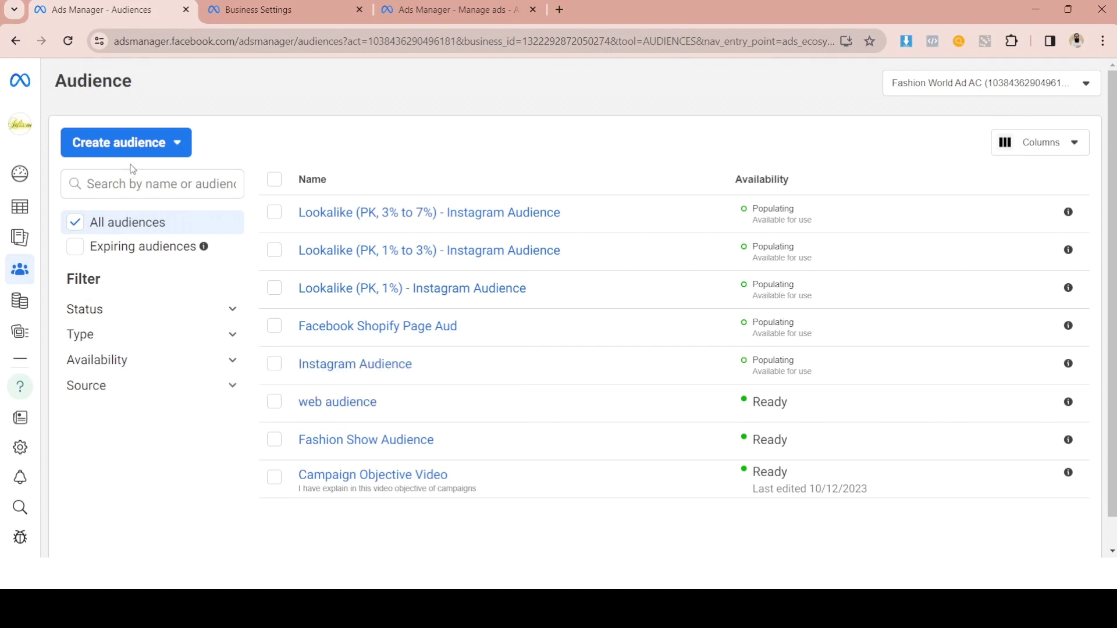
Start a new custom audience that uses a Facebook page as its source.
left_click(177, 149)
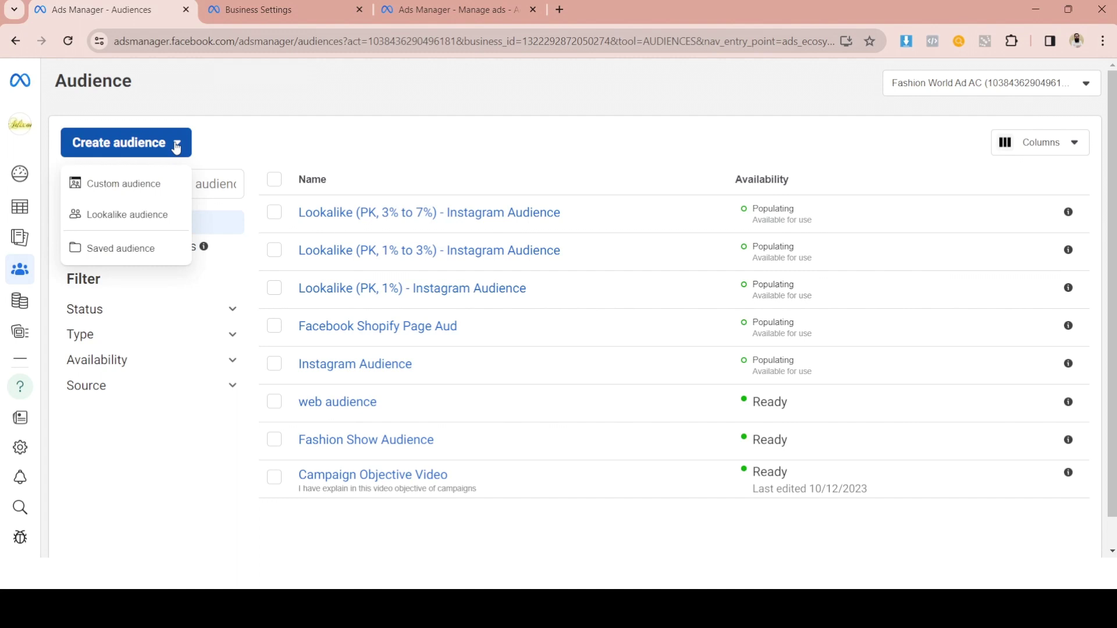
left_click(97, 185)
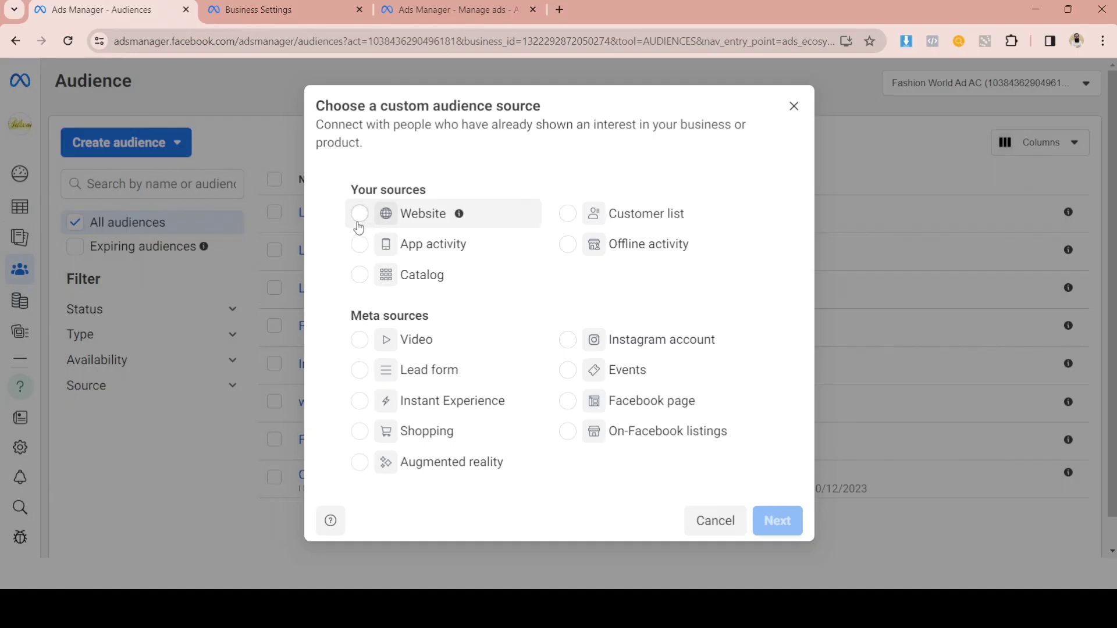
left_click(361, 215)
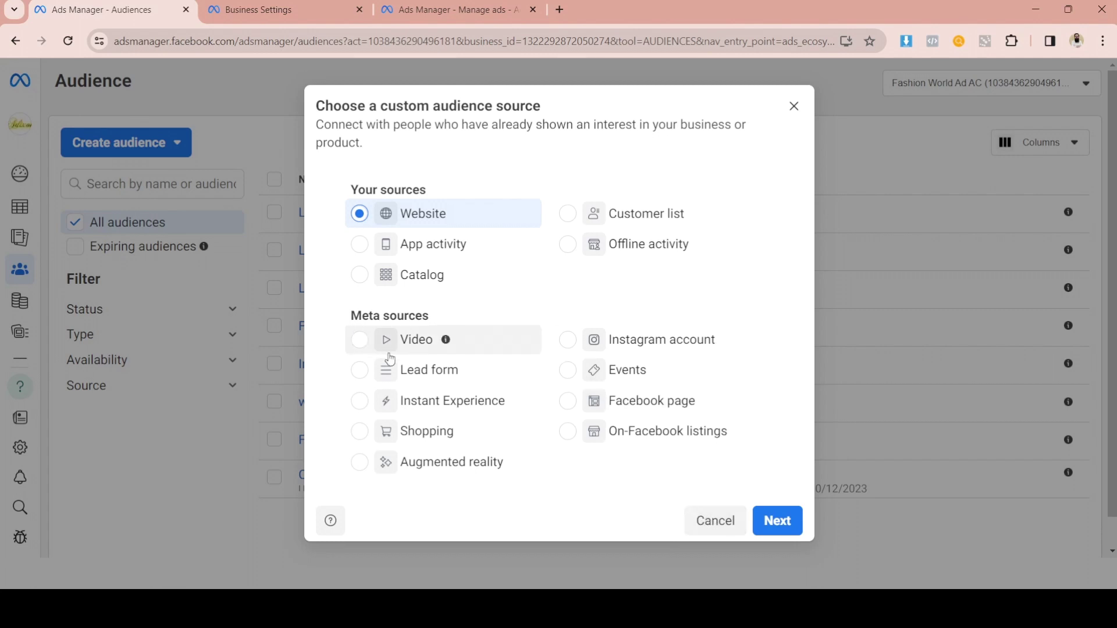
left_click(566, 402)
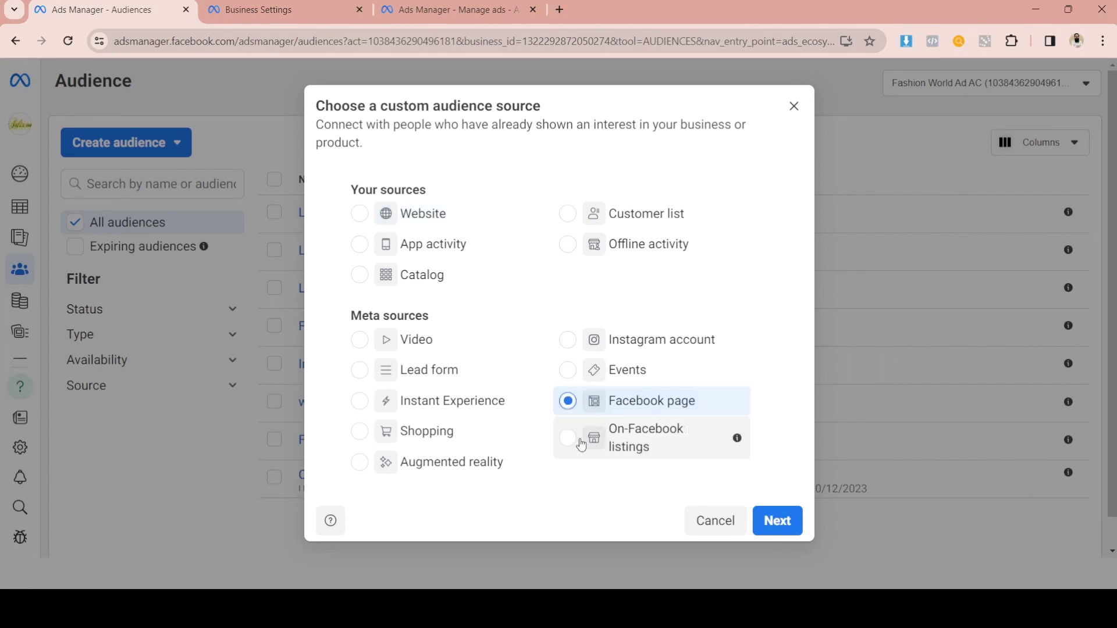
left_click(778, 524)
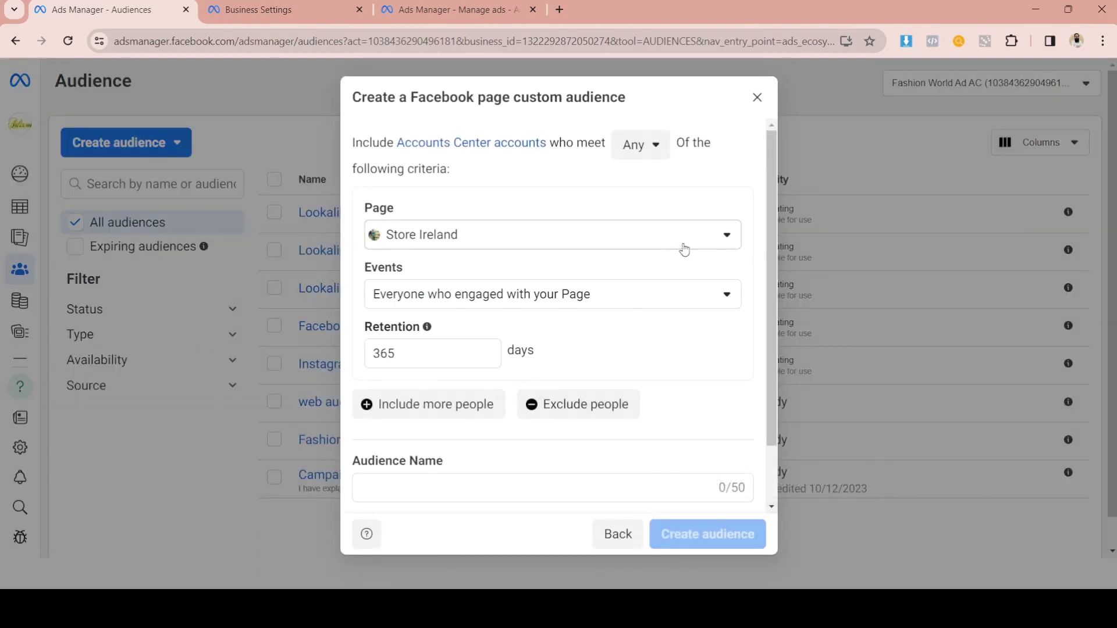
Set the custom audience's page to Shopify Tutorial from the Personal pages.
left_click(727, 236)
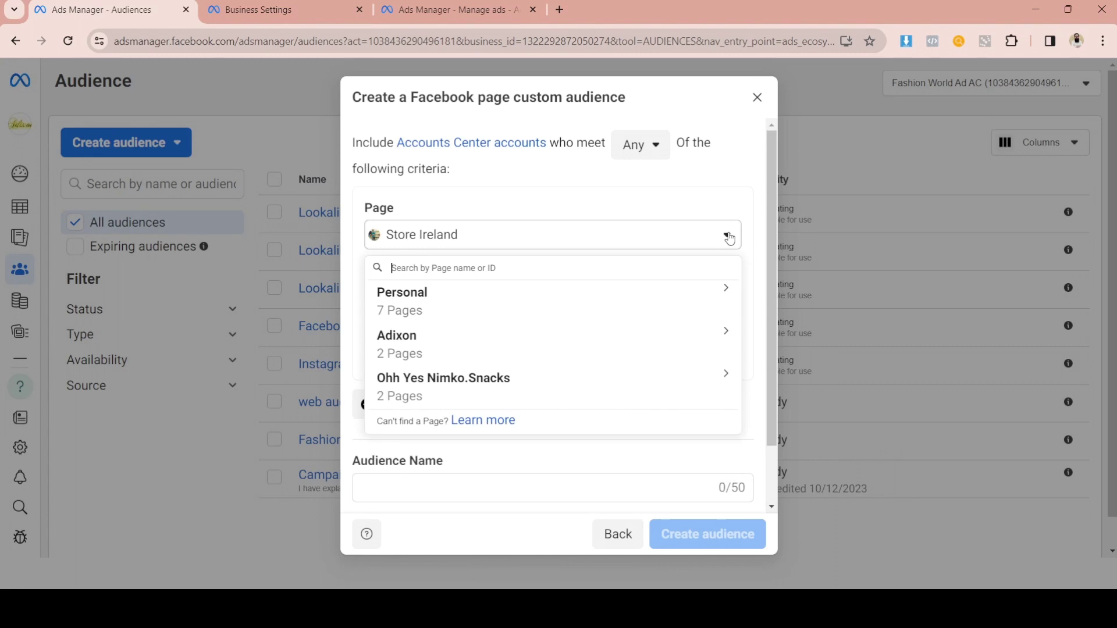
left_click(675, 306)
scroll(533, 381, "down", 1)
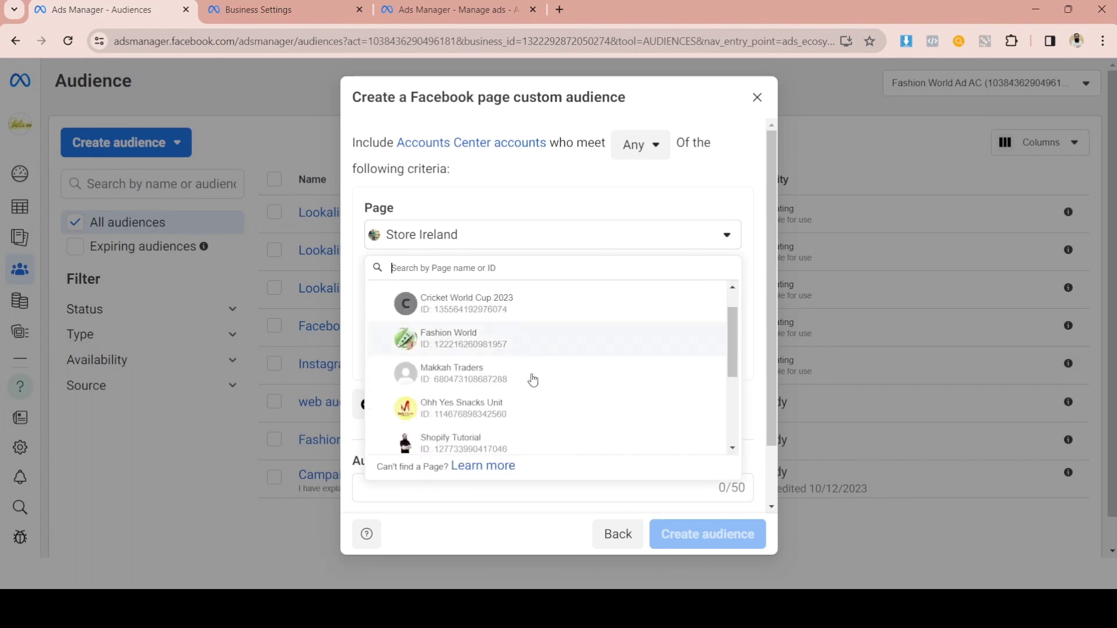
scroll(533, 380, "down", 2)
left_click(434, 333)
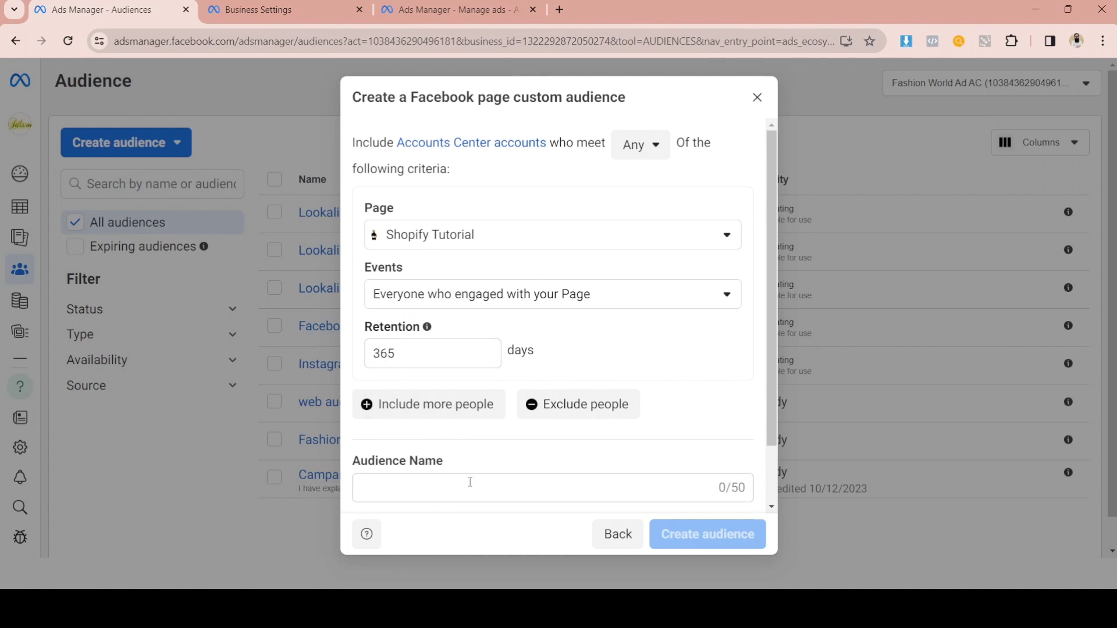
Name the custom audience "Facebook Audience Shopify Page", create it and finish the dialog.
left_click(489, 486)
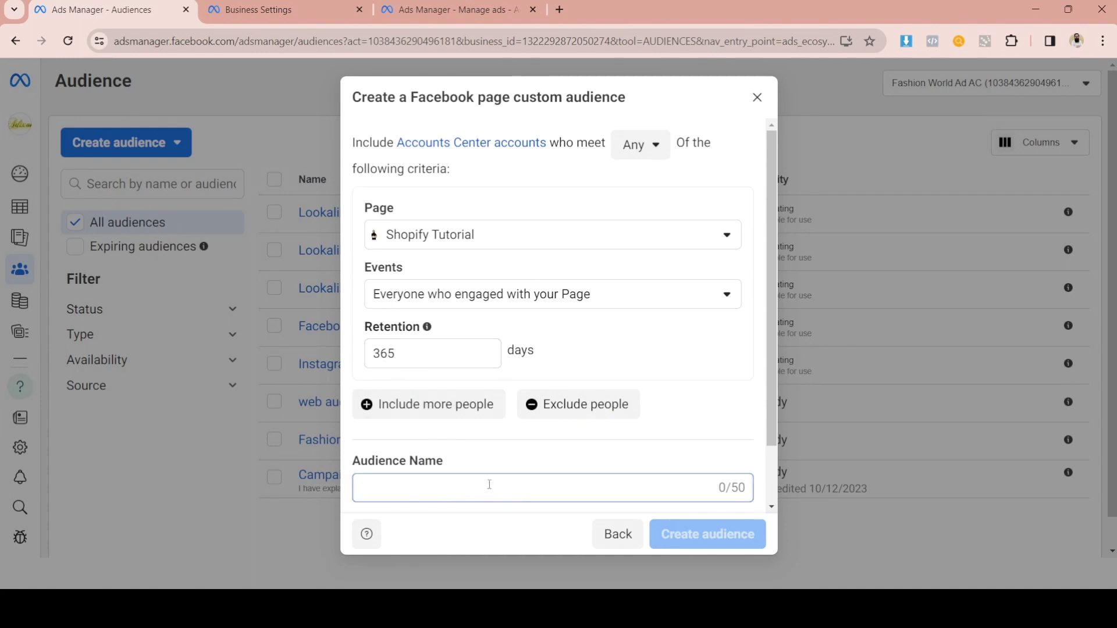
type("Facebo")
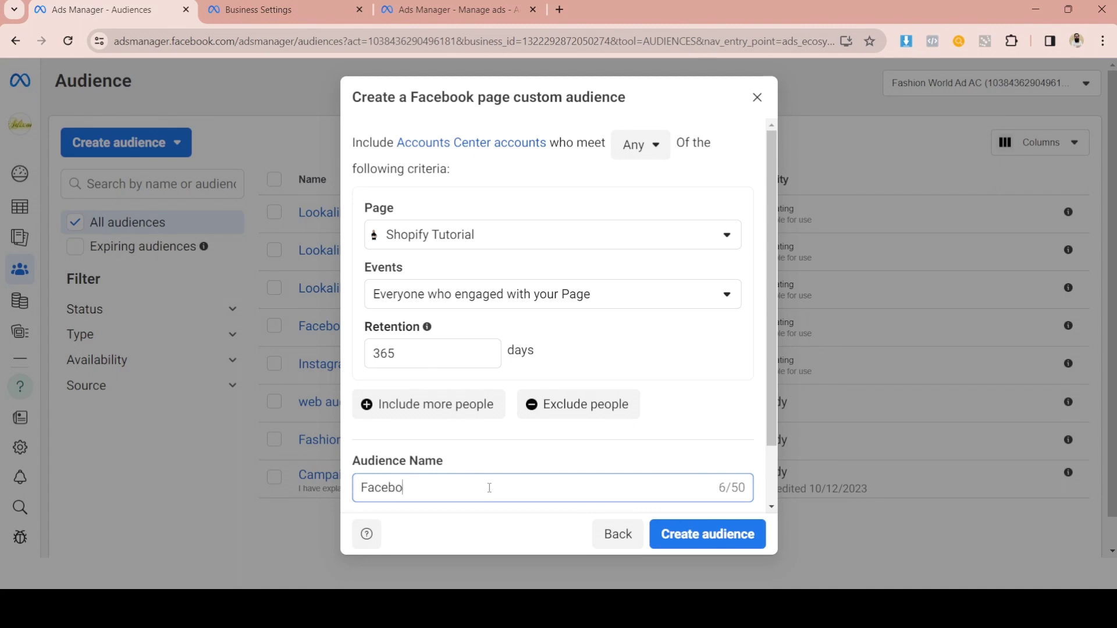
type("ok Audience Shopify P")
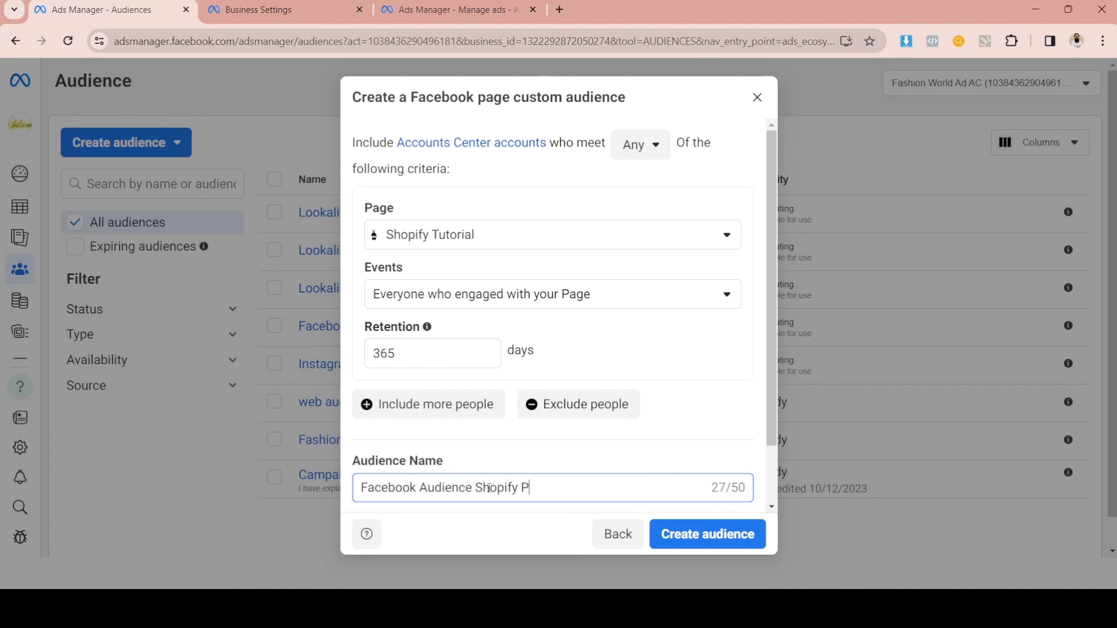
type("age")
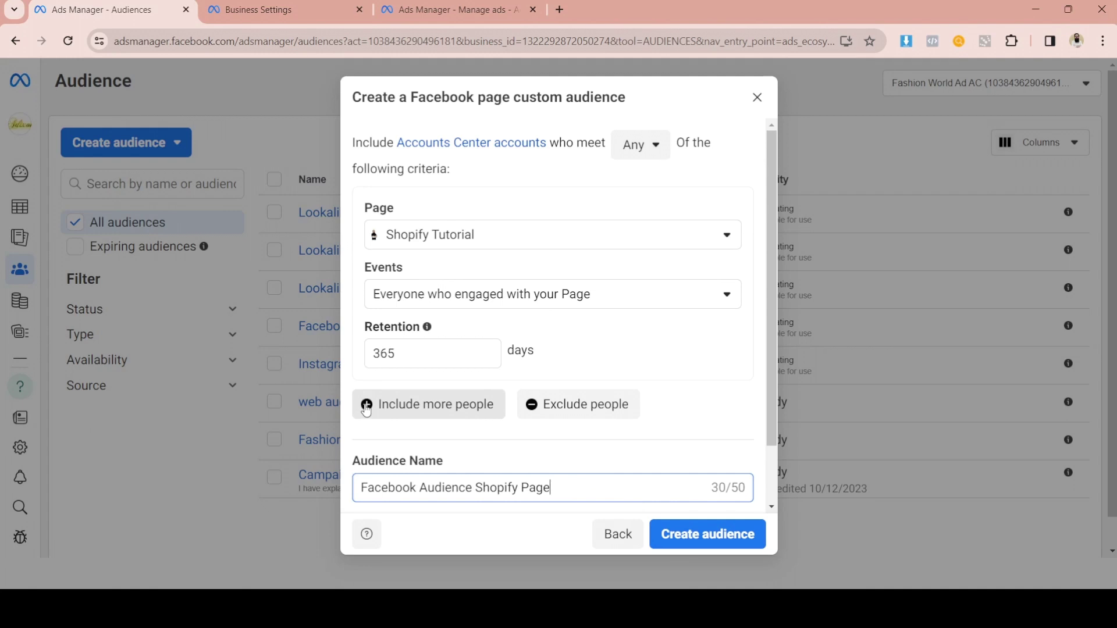
left_click(708, 536)
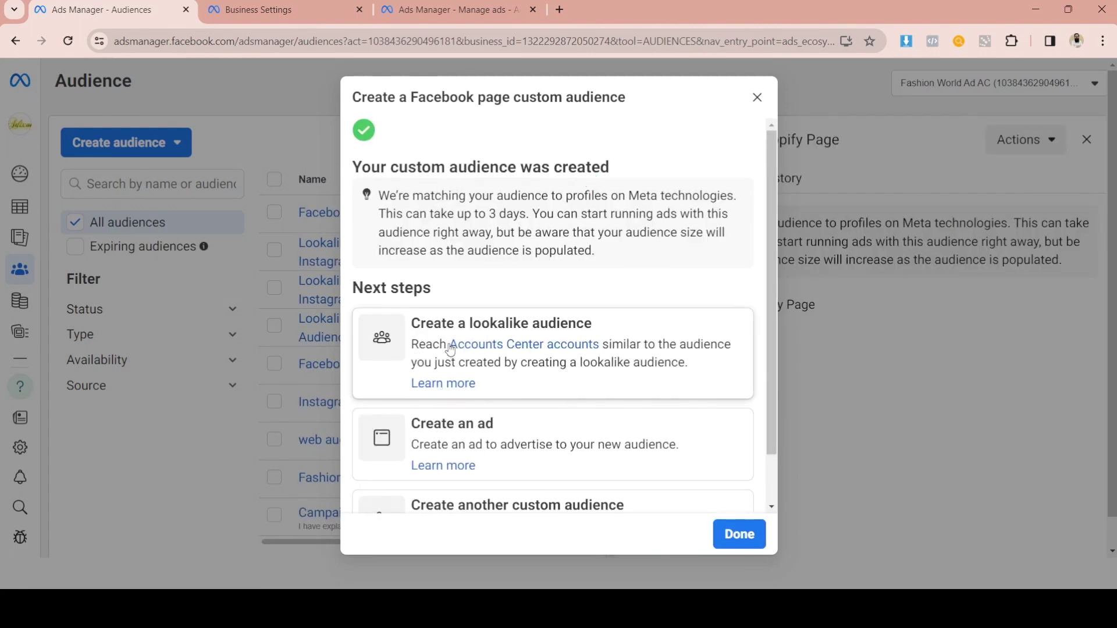
left_click(750, 538)
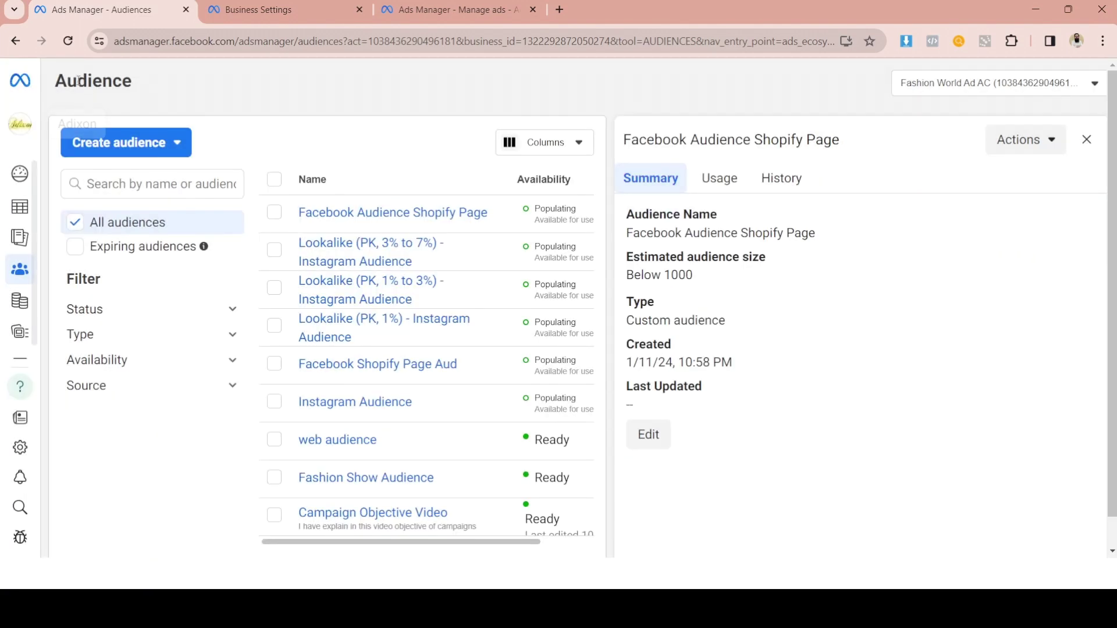
Start a new lookalike audience with the custom audience Facebook Audience Shopify Page as its source.
left_click(177, 145)
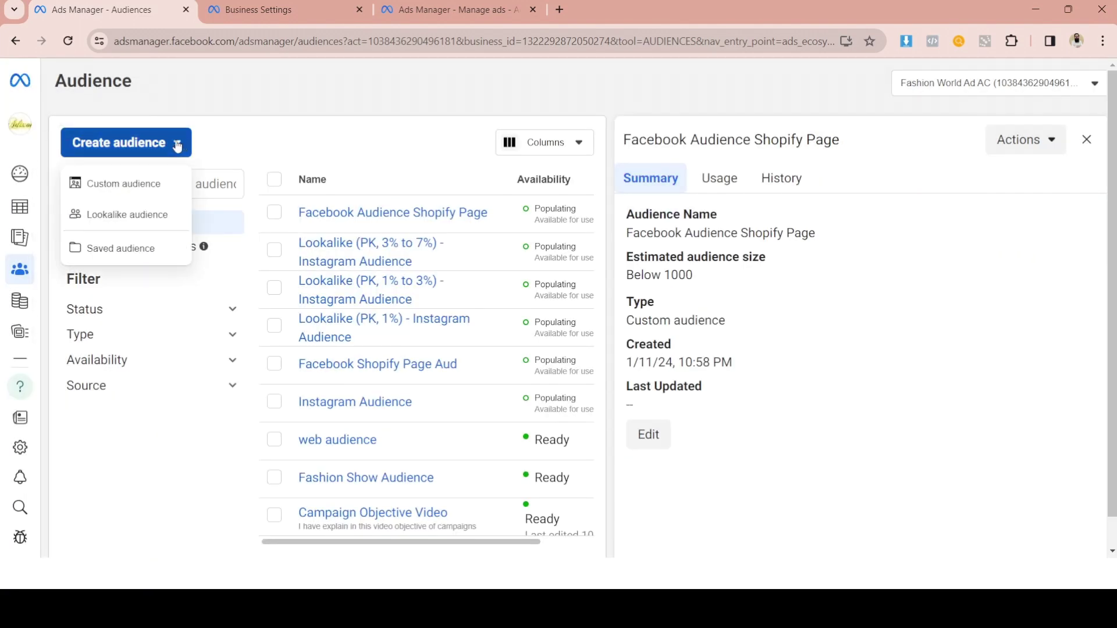
left_click(112, 215)
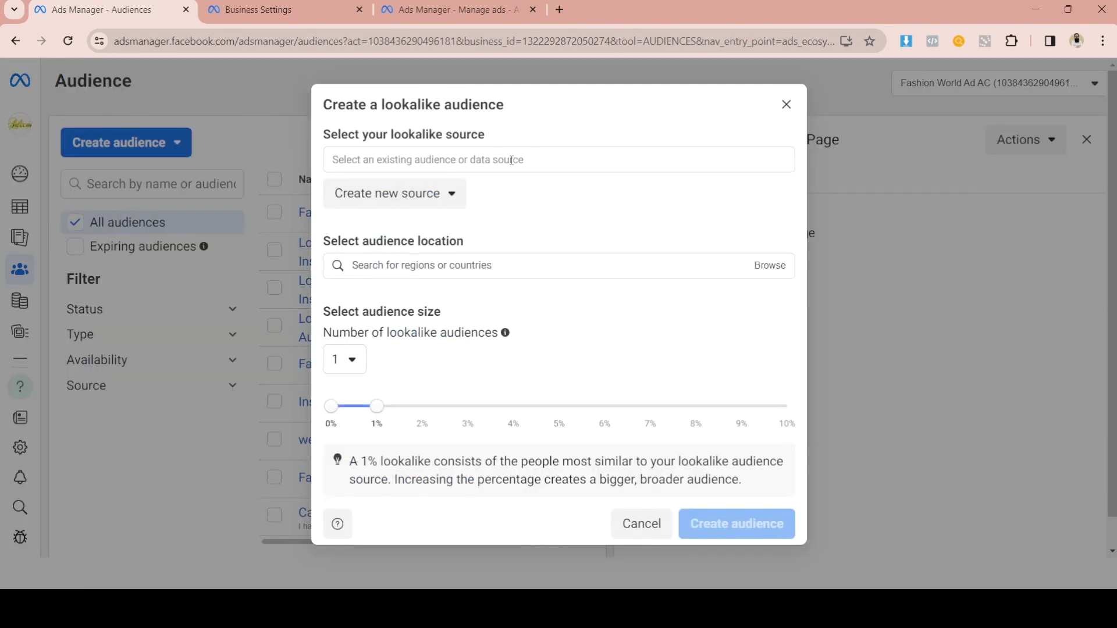
left_click(511, 160)
left_click(489, 200)
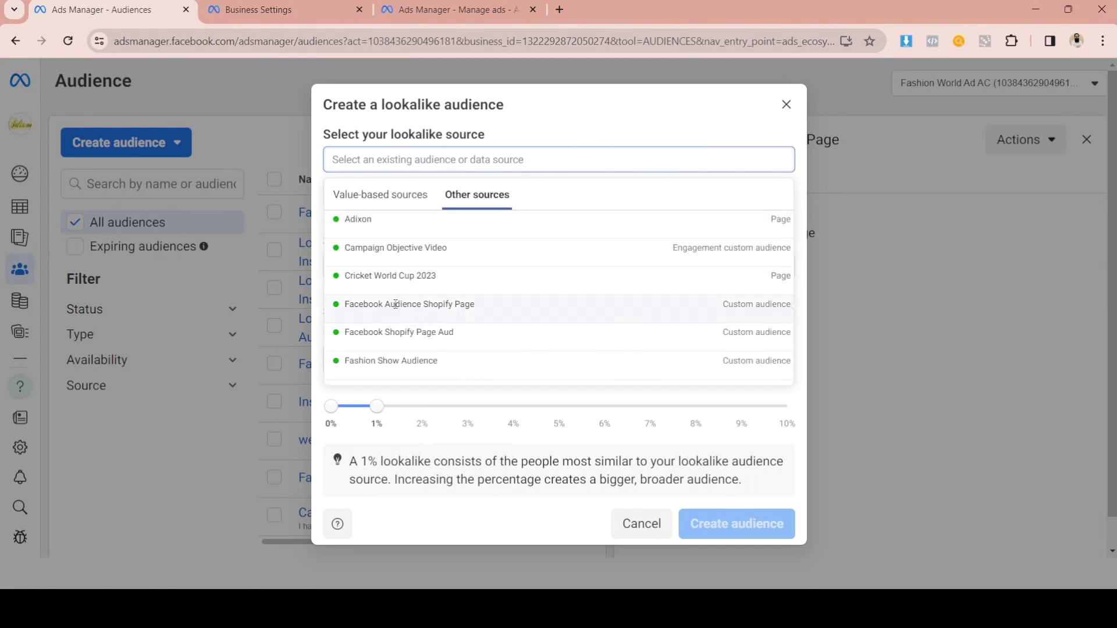
left_click(397, 306)
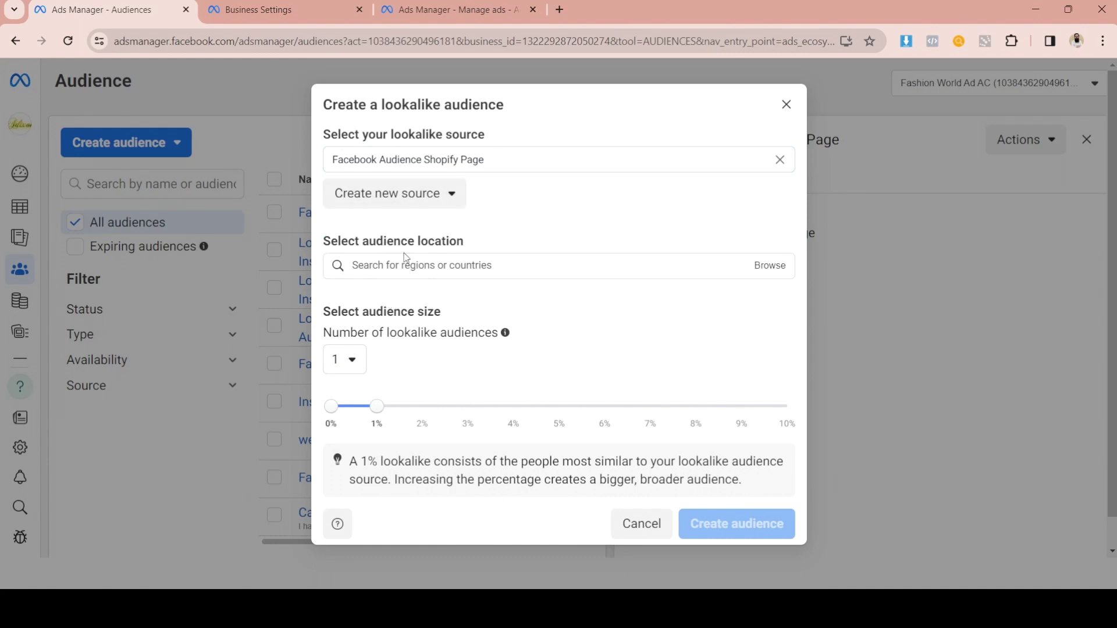
Set the new lookalike audience's location to Pakistan.
left_click(513, 263)
type("pakistan")
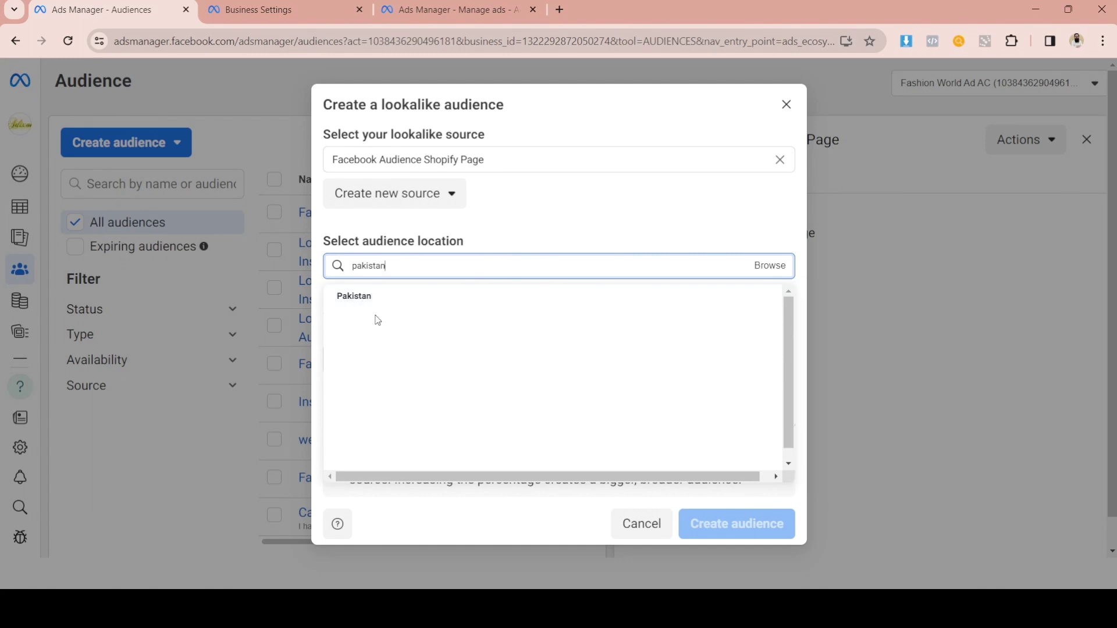
left_click(353, 296)
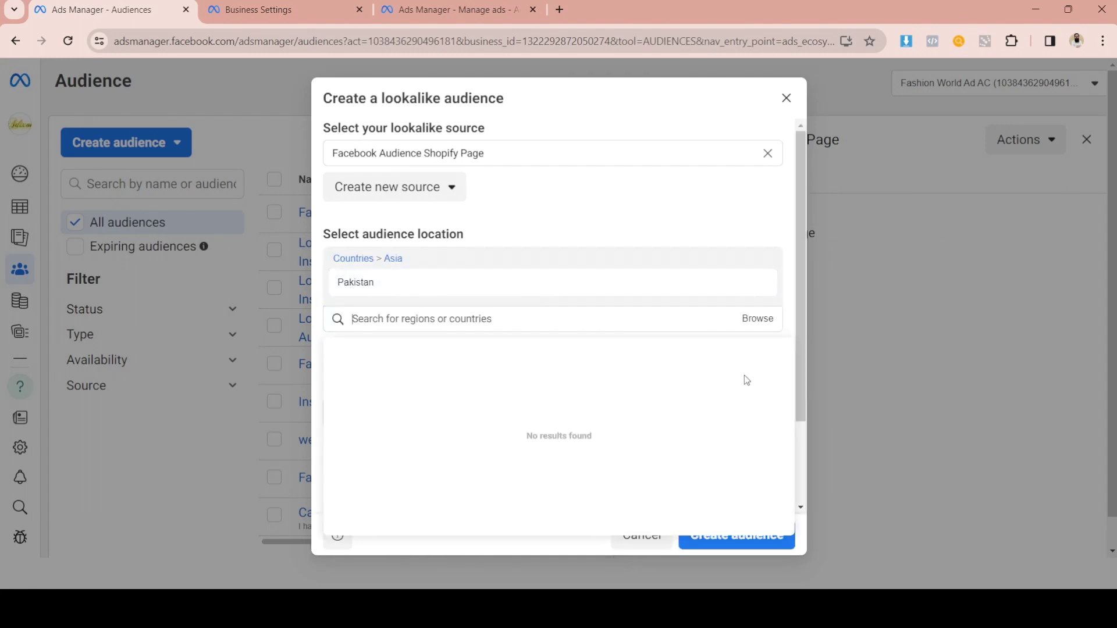
Check the choices for the number of lookalike audiences, keep 1 at the 1% size, and create the audience.
scroll(422, 438, "down", 1)
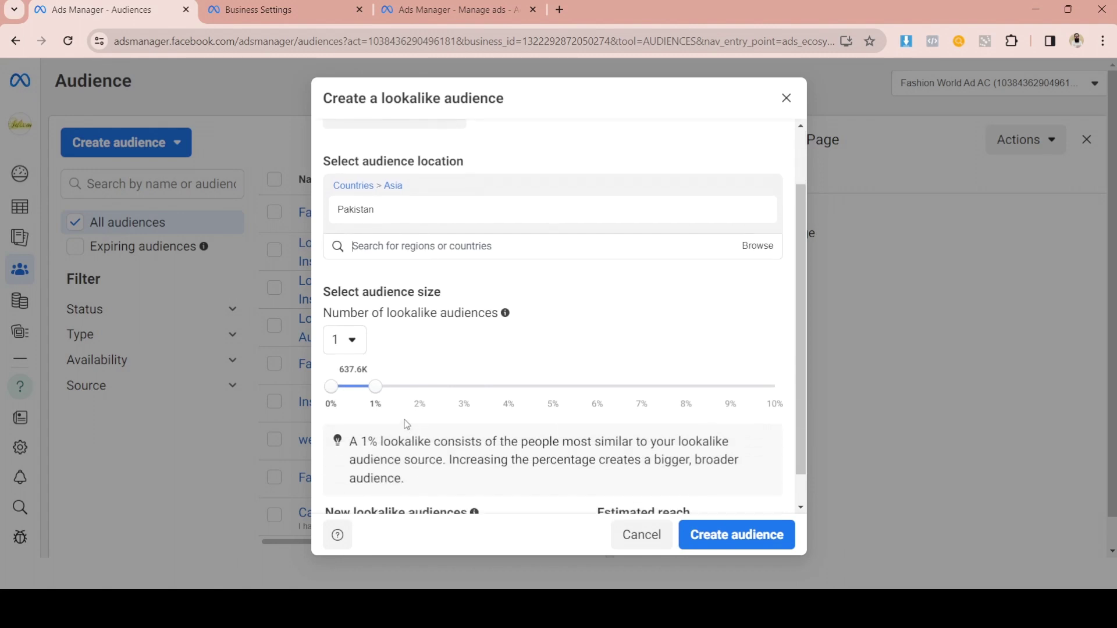
left_click(357, 346)
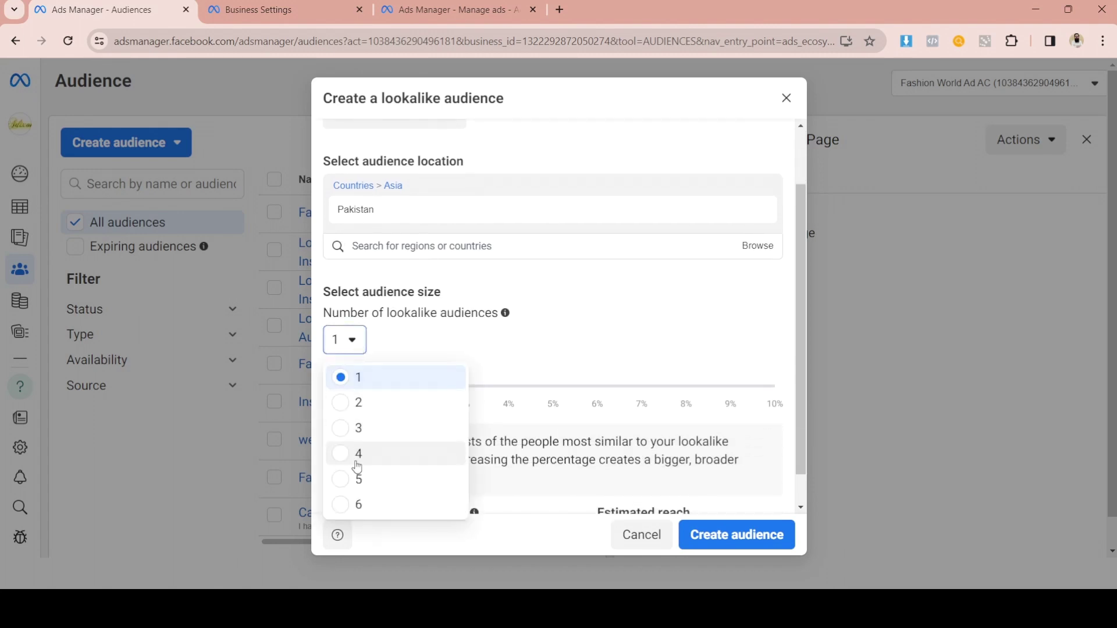
left_click(656, 288)
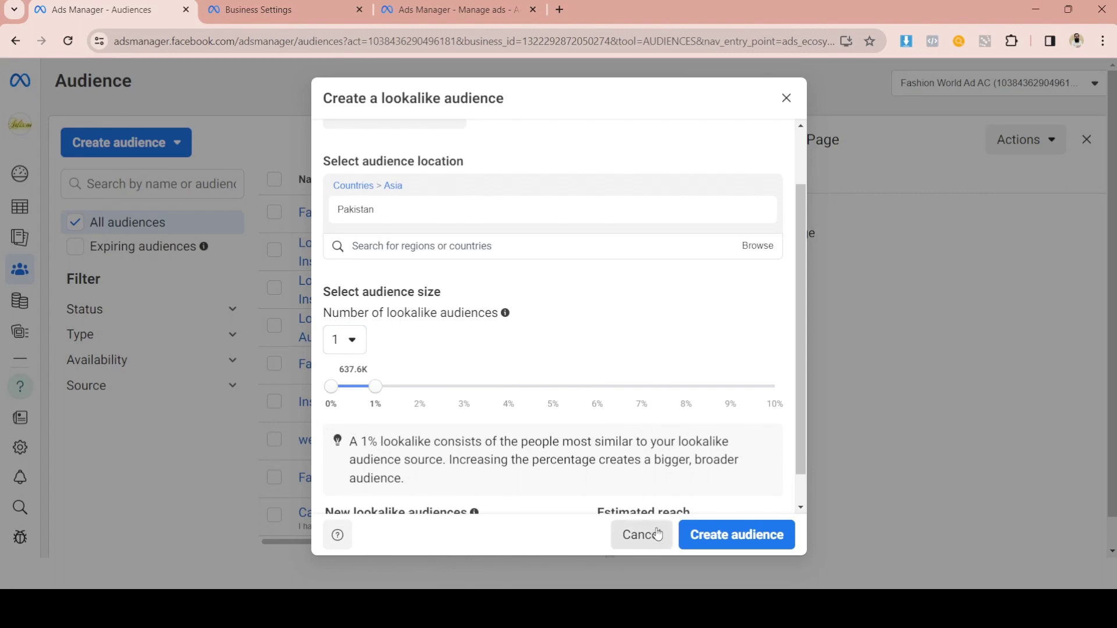
left_click(725, 537)
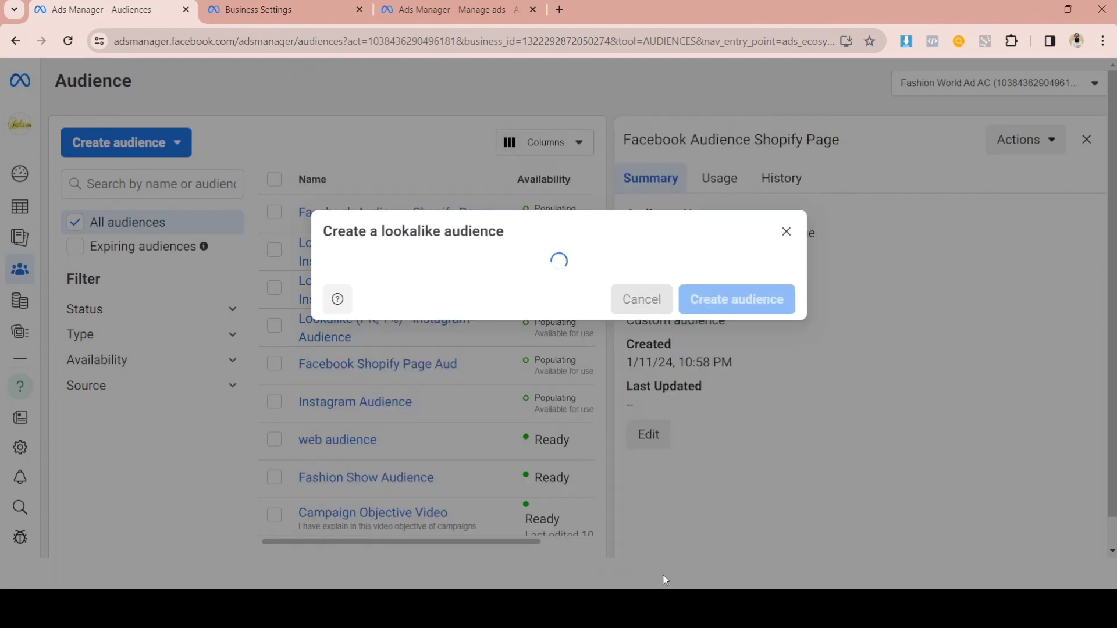